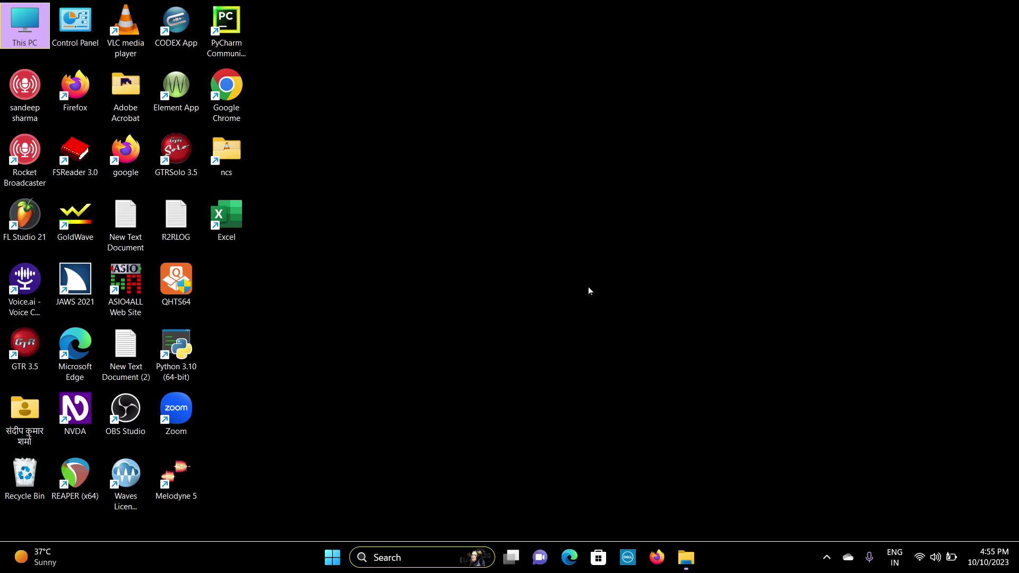
# Refresh the desktop.
pyautogui.rightClick(588, 290)
pyautogui.press('Down')
pyautogui.press('Down')
pyautogui.press('Down')
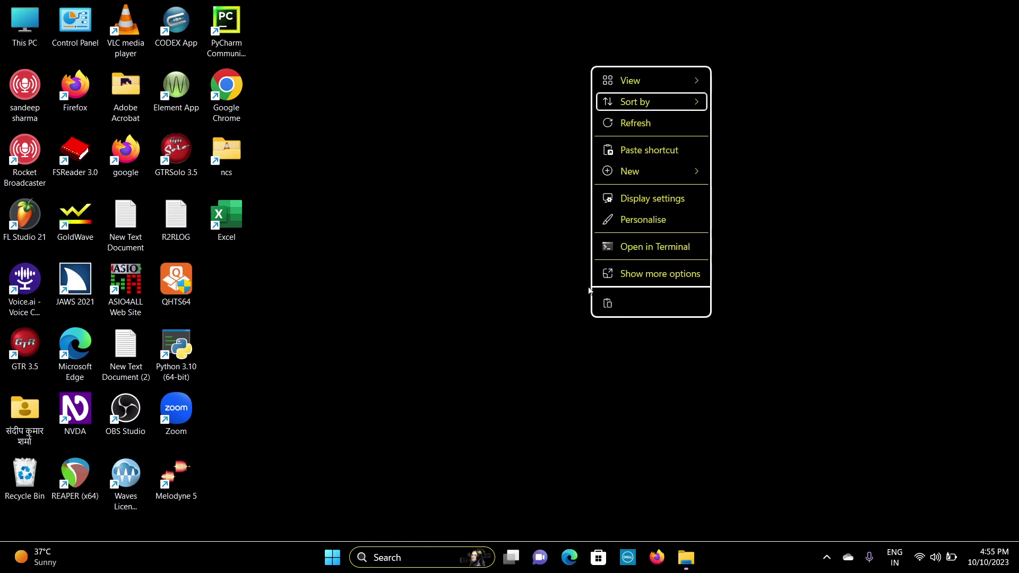
pyautogui.press('Return')
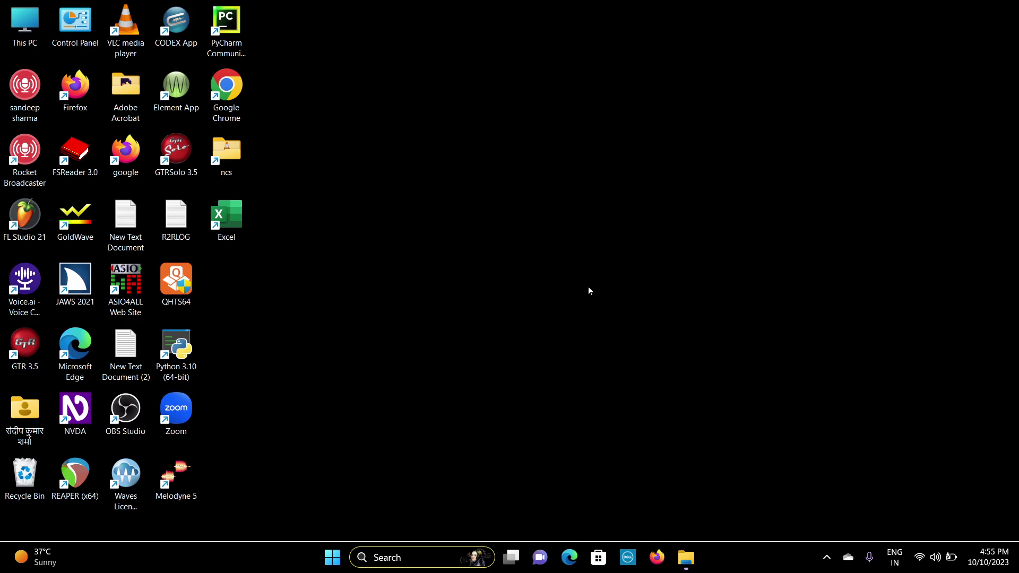
# Show the full list of installed apps in Start.
pyautogui.press('super')
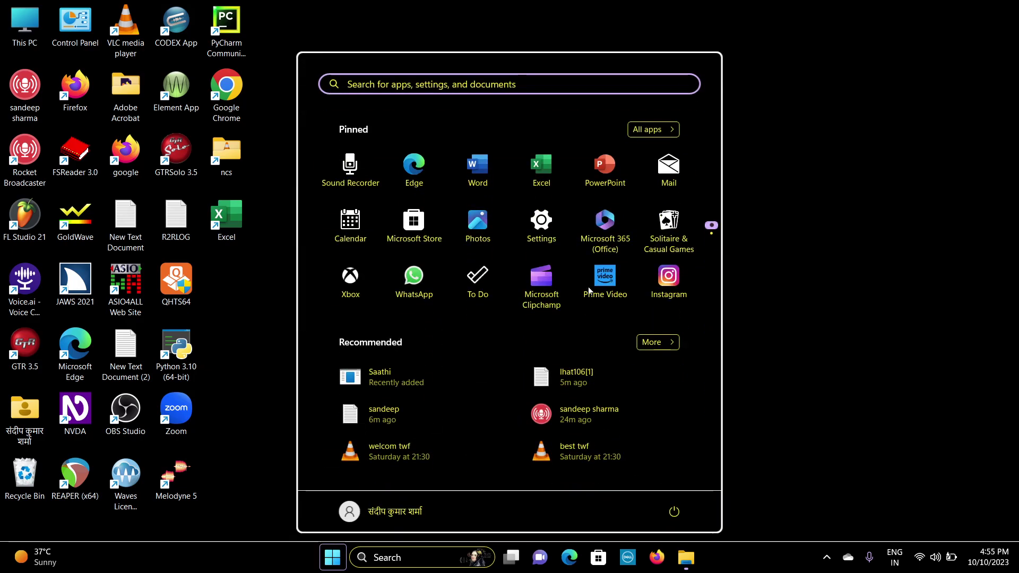
pyautogui.press('Tab')
pyautogui.press('Tab')
pyautogui.press('Tab')
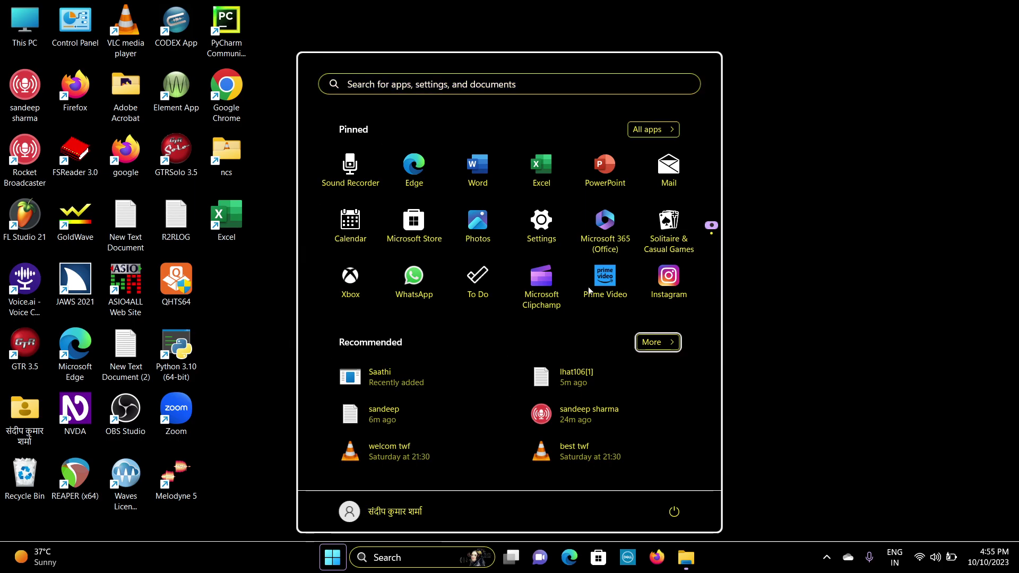
pyautogui.press('Tab')
pyautogui.hotkey('shift', 'Tab')
pyautogui.hotkey('shift', 'Tab')
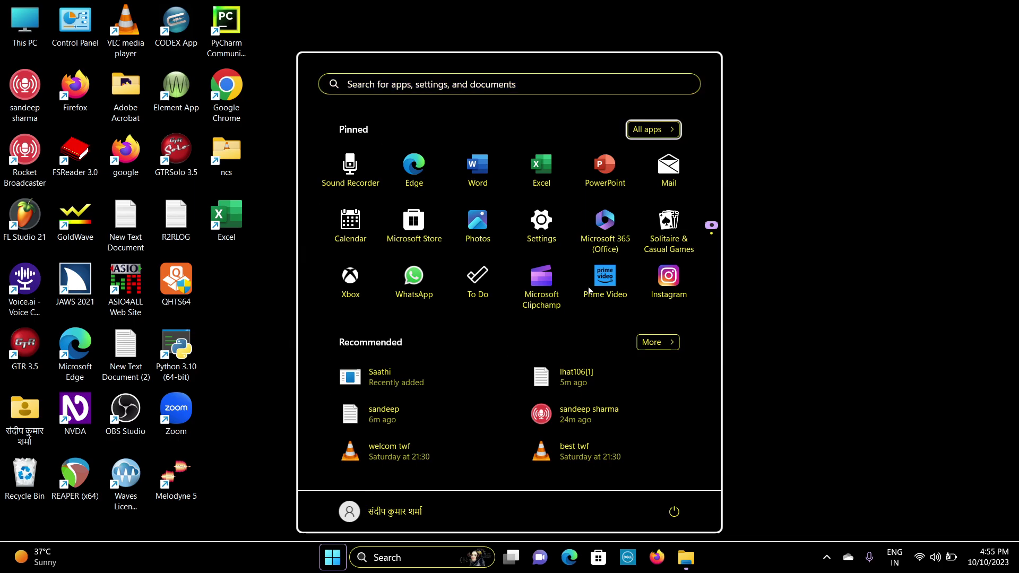
pyautogui.press('Return')
# Find Saathi among the installed apps and launch it.
pyautogui.press('Down')
pyautogui.press('Down')
pyautogui.press('Down')
pyautogui.press('Down')
pyautogui.press('Down')
pyautogui.press('Down')
pyautogui.press('Down')
pyautogui.press('Down')
pyautogui.press('Down')
pyautogui.press('Down')
pyautogui.press('Down')
pyautogui.press('Down')
pyautogui.press('Down')
pyautogui.press('Down')
pyautogui.press('Down')
pyautogui.press('Down')
pyautogui.press('Down')
pyautogui.press('Down')
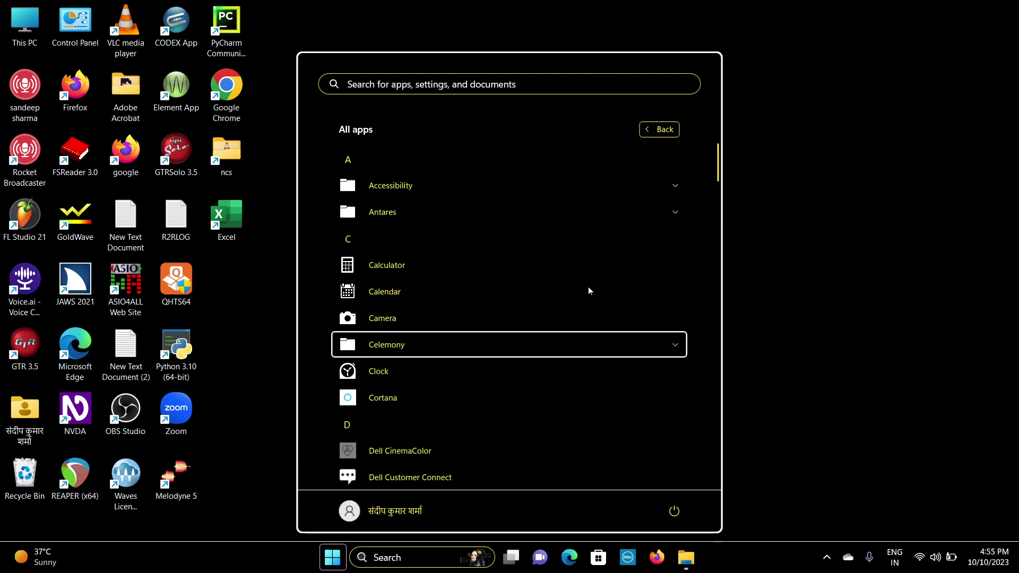
pyautogui.press('Down')
pyautogui.press('Down')
pyautogui.press('Down')
pyautogui.press('Down')
pyautogui.press('Down')
pyautogui.press('Down')
pyautogui.press('Down')
pyautogui.press('Down')
pyautogui.press('Down')
pyautogui.press('Down')
pyautogui.press('Down')
pyautogui.press('Down')
pyautogui.press('Down')
pyautogui.press('Down')
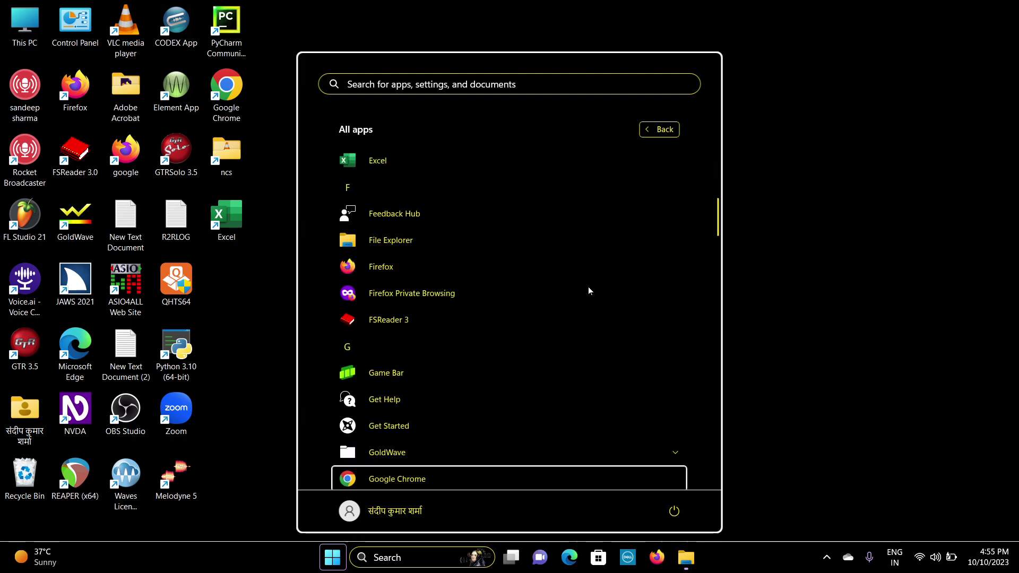
pyautogui.press('Down')
pyautogui.press('Down')
pyautogui.press('Down')
pyautogui.press('Down')
pyautogui.press('Down')
pyautogui.press('Down')
pyautogui.press('Down')
pyautogui.press('Down')
pyautogui.press('Down')
pyautogui.press('Down')
pyautogui.press('Down')
pyautogui.press('Down')
pyautogui.press('Down')
pyautogui.press('Down')
pyautogui.press('Down')
pyautogui.press('Down')
pyautogui.press('Down')
pyautogui.press('Down')
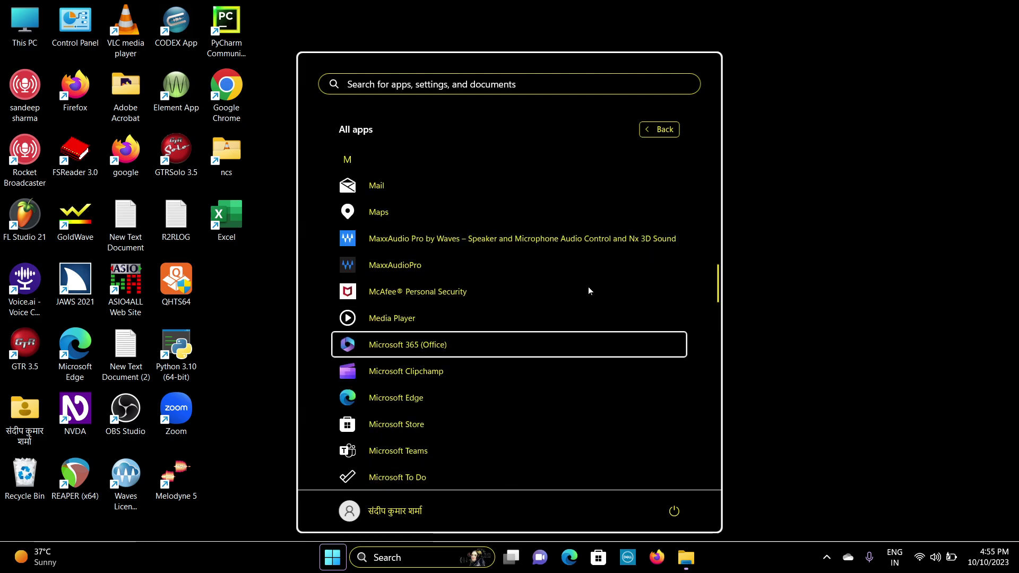
pyautogui.press('Down')
pyautogui.press('Down')
pyautogui.press('Down')
pyautogui.press('Down')
pyautogui.press('Down')
pyautogui.press('Down')
pyautogui.press('Down')
pyautogui.press('Down')
pyautogui.press('Down')
pyautogui.press('Down')
pyautogui.press('Down')
pyautogui.press('Down')
pyautogui.press('Down')
pyautogui.press('Down')
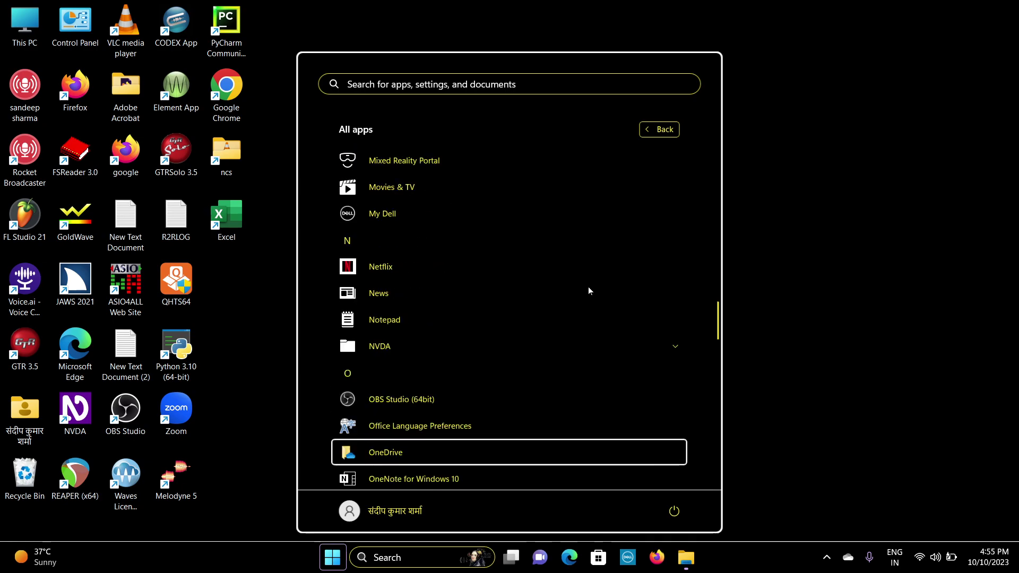
pyautogui.press('Down')
pyautogui.press('Down')
pyautogui.press('Down')
pyautogui.press('Down')
pyautogui.press('Down')
pyautogui.press('Down')
pyautogui.press('Down')
pyautogui.press('Down')
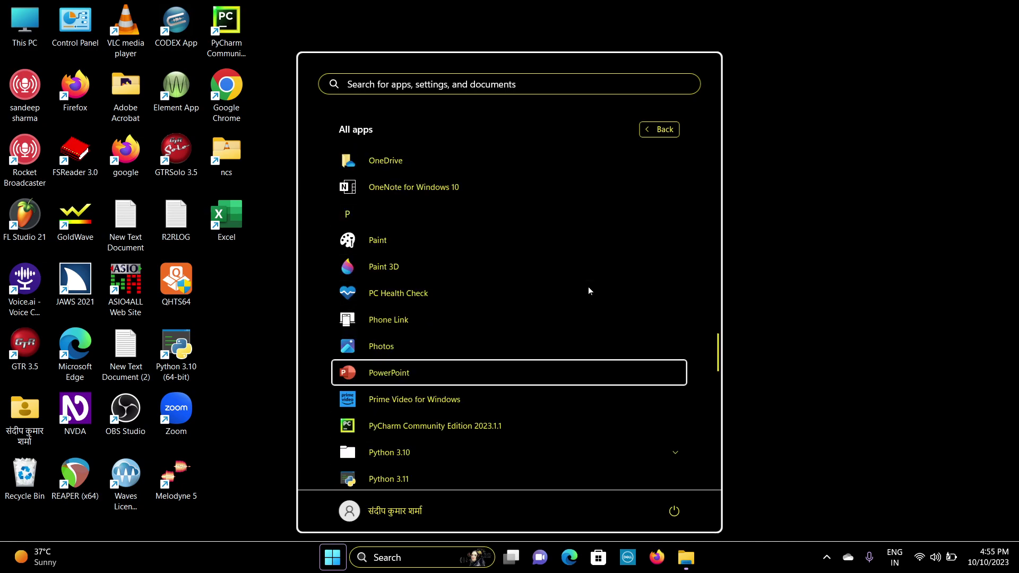
pyautogui.press('Down')
pyautogui.press('Down')
pyautogui.press('Down')
pyautogui.press('Down')
pyautogui.press('Down')
pyautogui.press('Down')
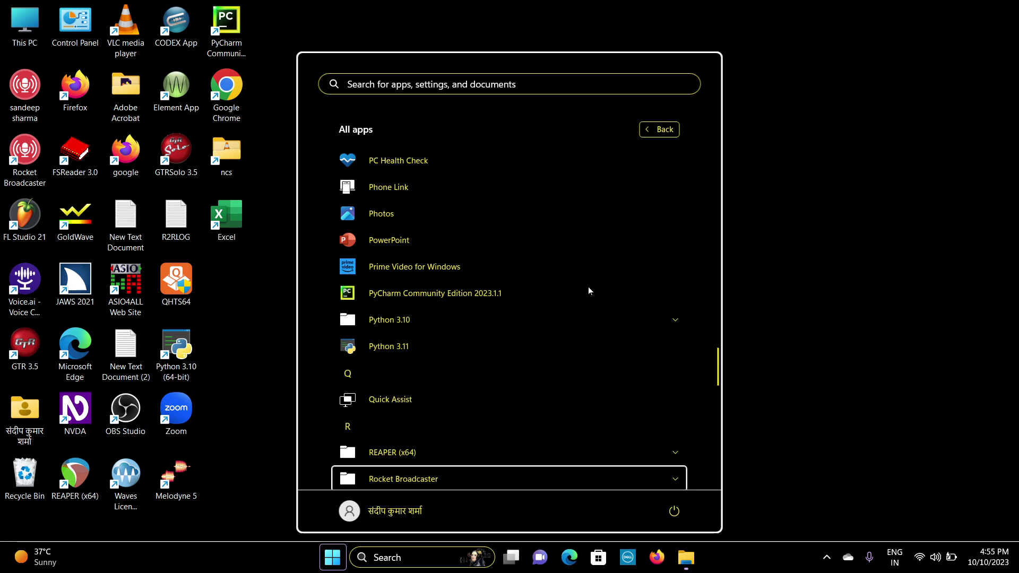
pyautogui.press('Return')
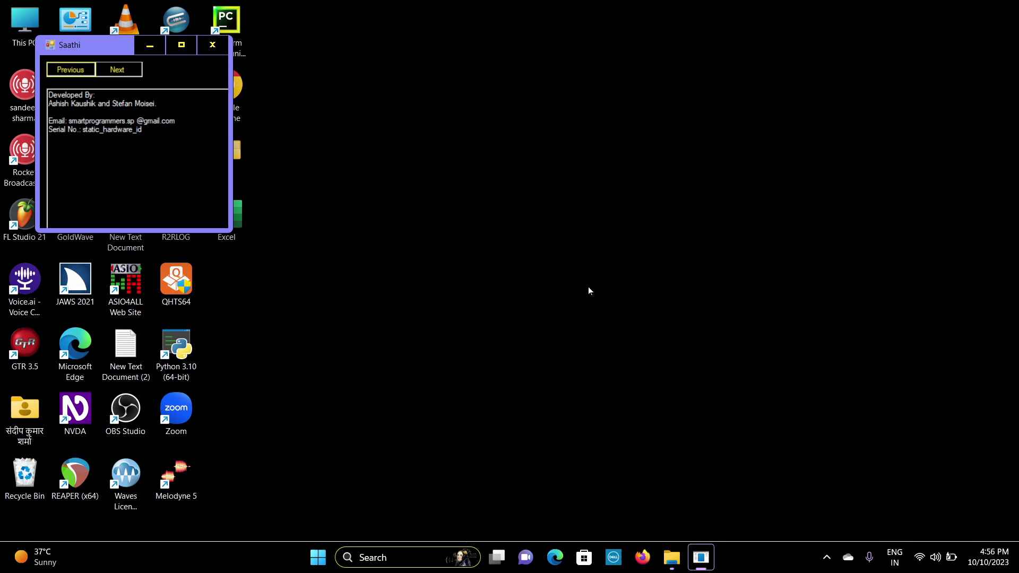
# Examine the Saathi window's developer information text and its page navigation controls.
pyautogui.press('Tab')
pyautogui.press('Tab')
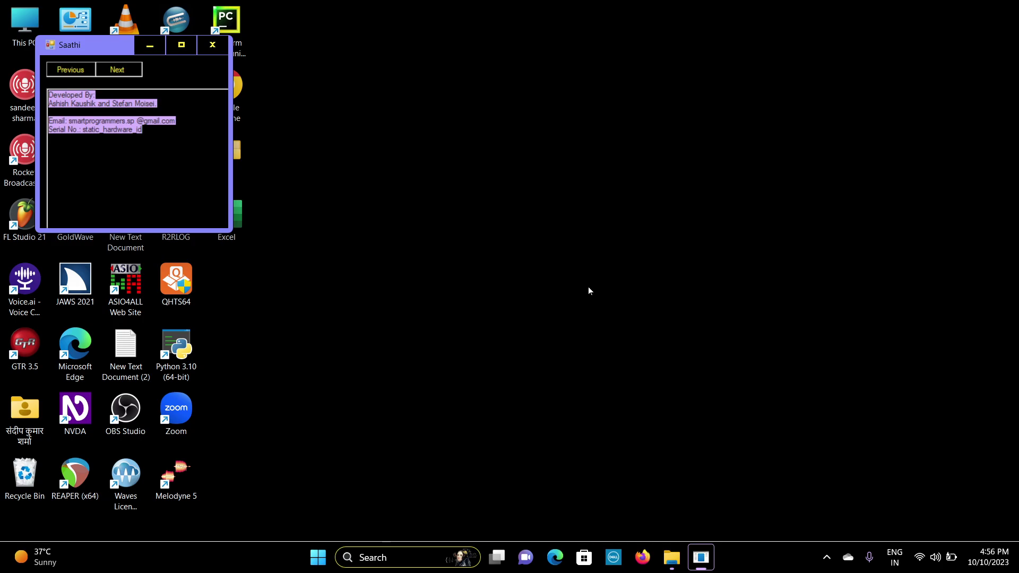
pyautogui.press('Down')
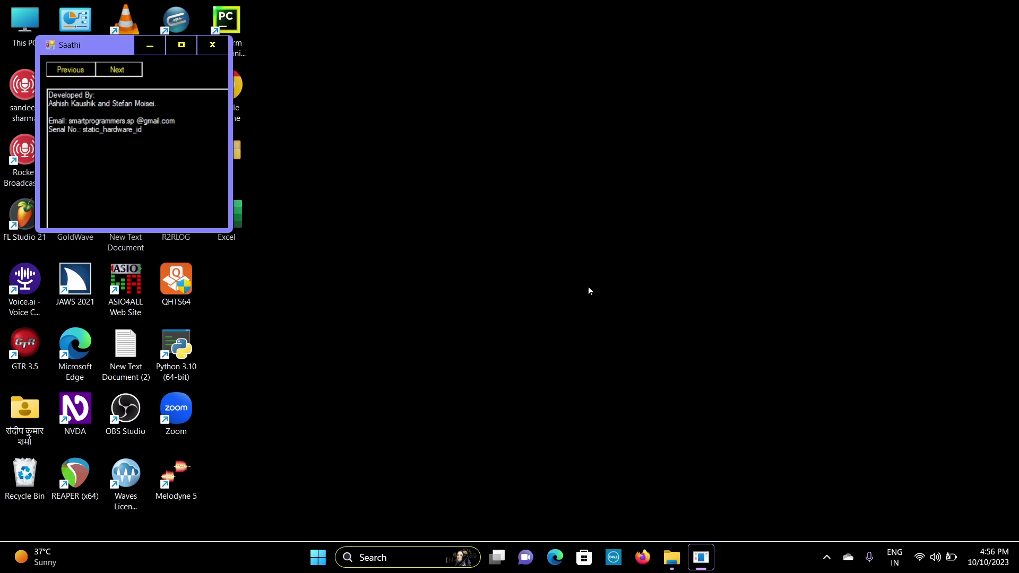
pyautogui.press('Tab')
pyautogui.press('Tab')
pyautogui.press('Tab')
pyautogui.press('Down')
# Bring up Saathi's dialog for opening a PDF file and move into the folder list of DATA (D:).
pyautogui.hotkey('ctrl', 'o')
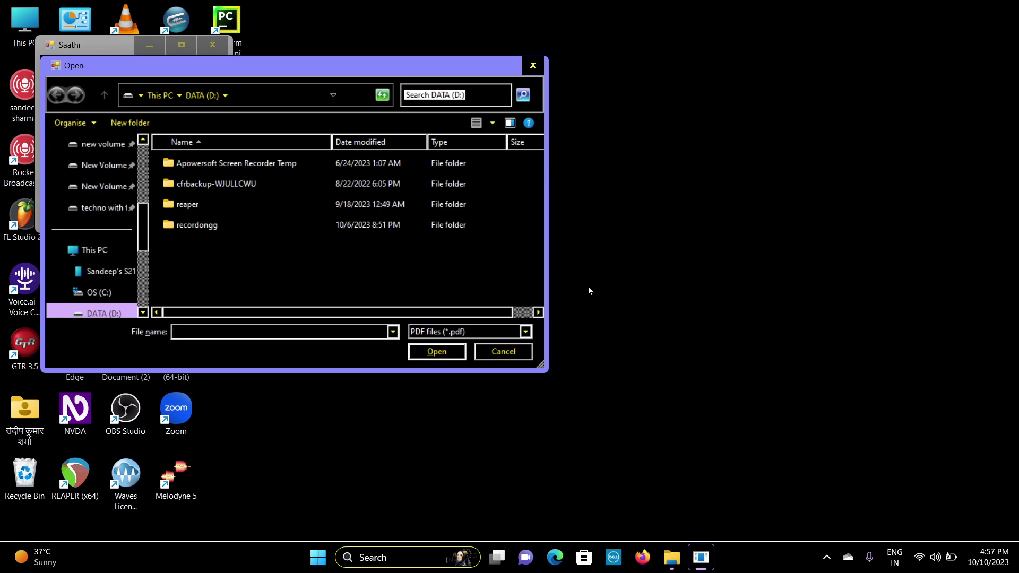
pyautogui.press('Tab')
pyautogui.press('Tab')
pyautogui.press('Tab')
pyautogui.press('Tab')
pyautogui.press('Tab')
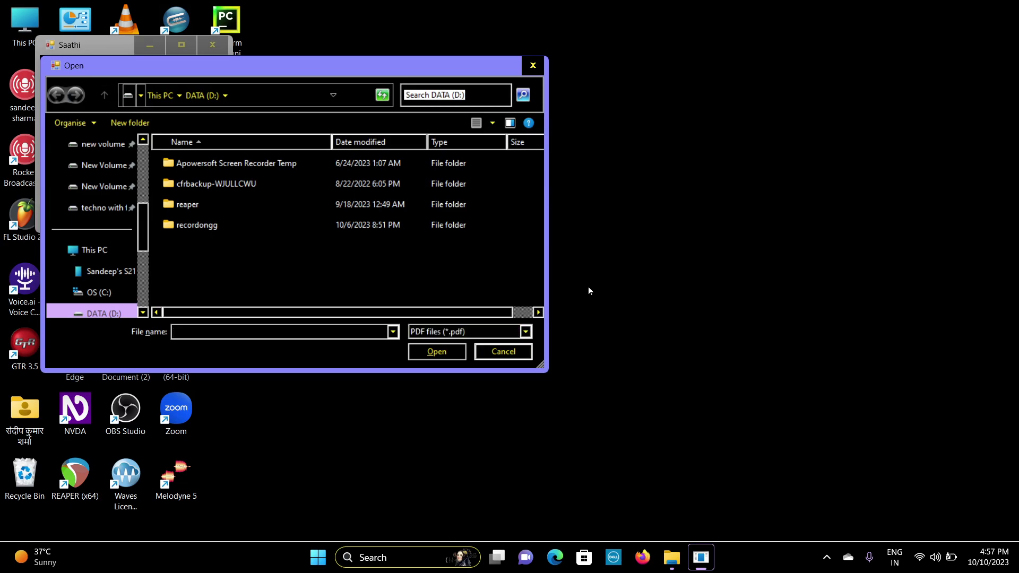
pyautogui.press('Tab')
pyautogui.press('Tab')
pyautogui.press('Tab')
pyautogui.press('Down')
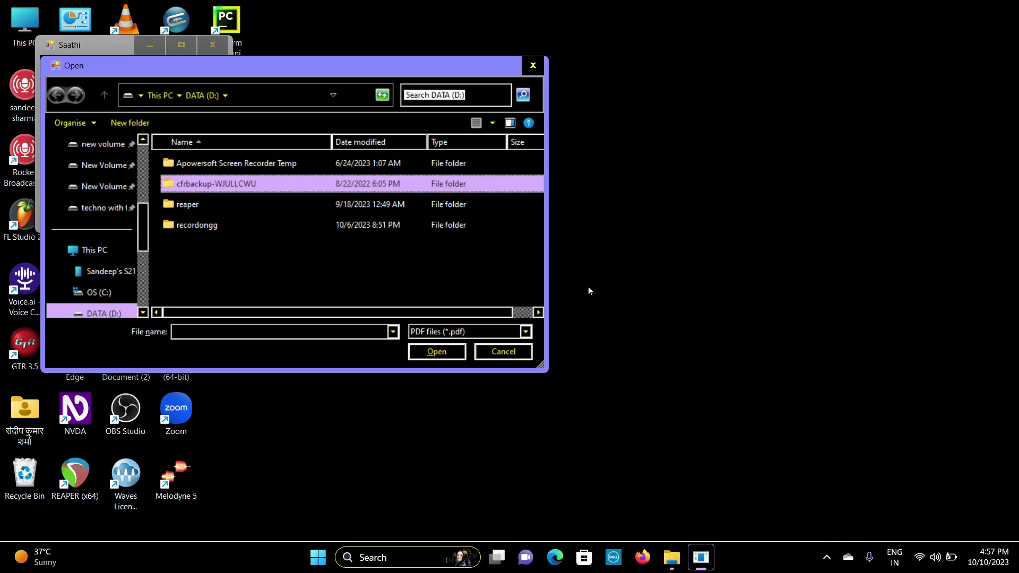
pyautogui.press('Up')
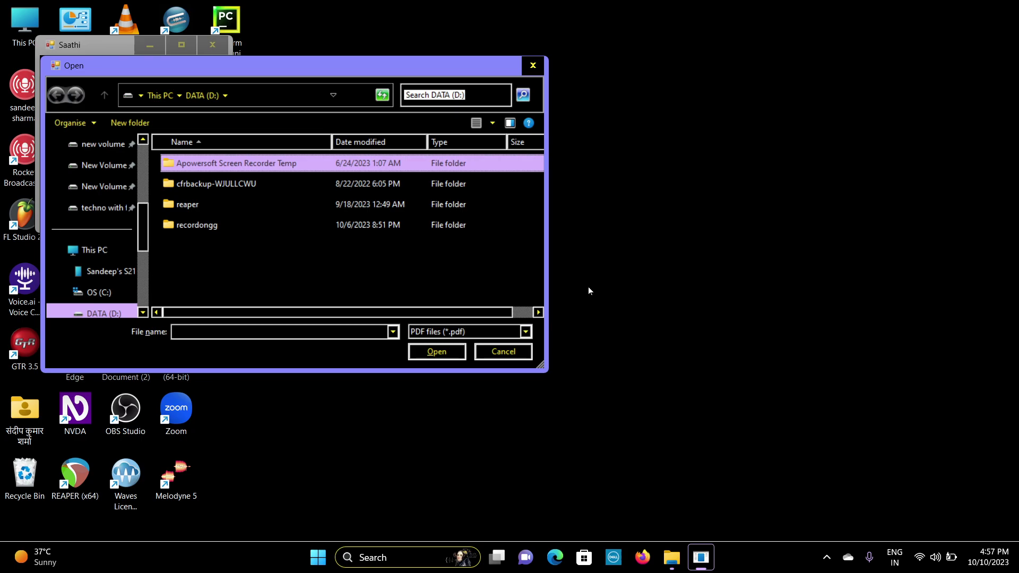
# Go up from DATA (D:) to This PC and open the new volume (E:) drive.
pyautogui.press('BackSpace')
pyautogui.press('Down')
pyautogui.press('Up')
pyautogui.press('Down')
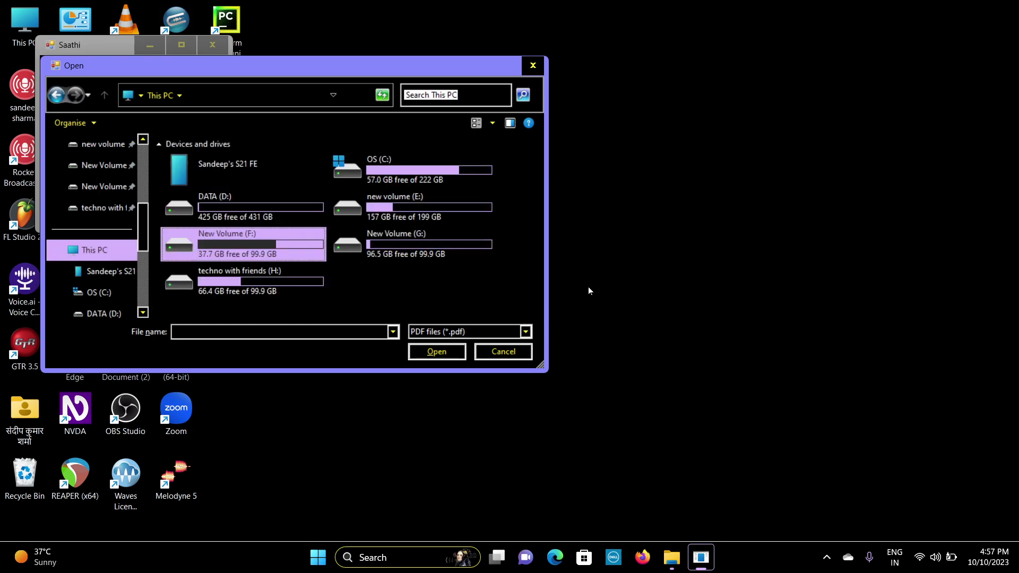
pyautogui.press('Up')
pyautogui.press('Right')
pyautogui.press('Return')
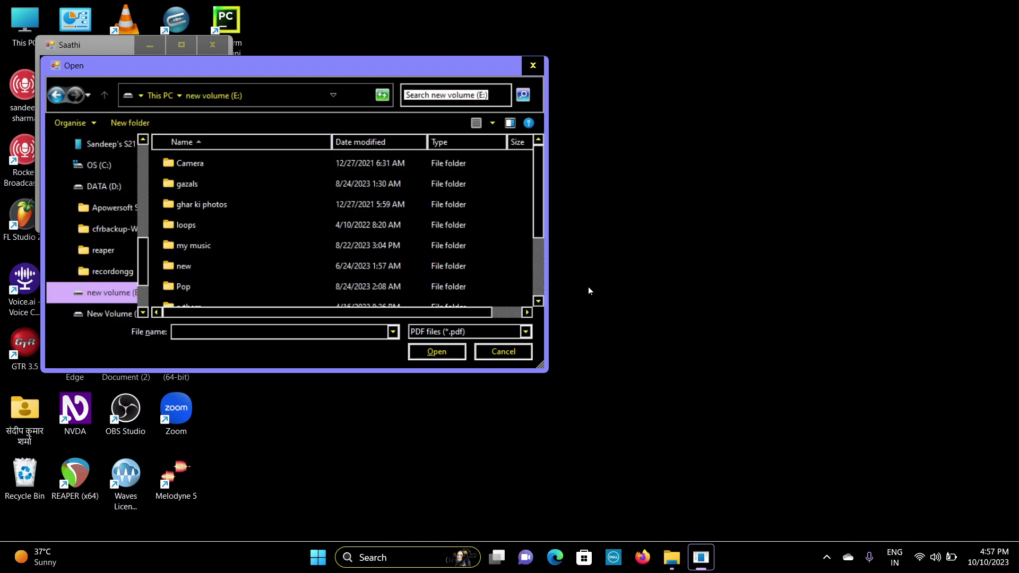
# Look through the folders on new volume (E:) for the one that may hold the PDF.
pyautogui.press('Down')
pyautogui.press('Down')
pyautogui.press('Down')
pyautogui.press('Down')
pyautogui.press('Down')
pyautogui.press('Down')
pyautogui.press('Down')
pyautogui.press('Down')
pyautogui.press('Down')
pyautogui.press('Down')
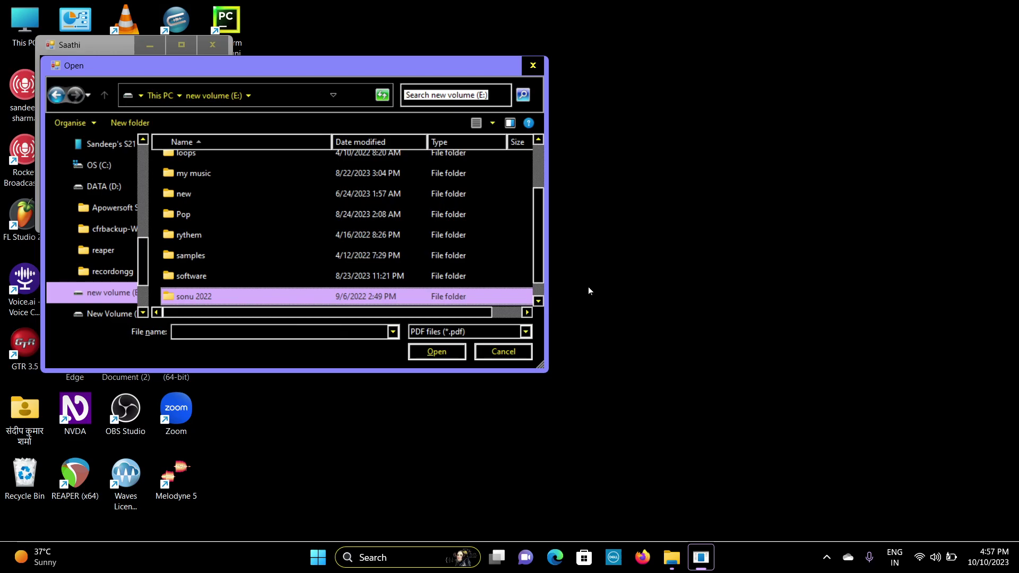
pyautogui.press('l')
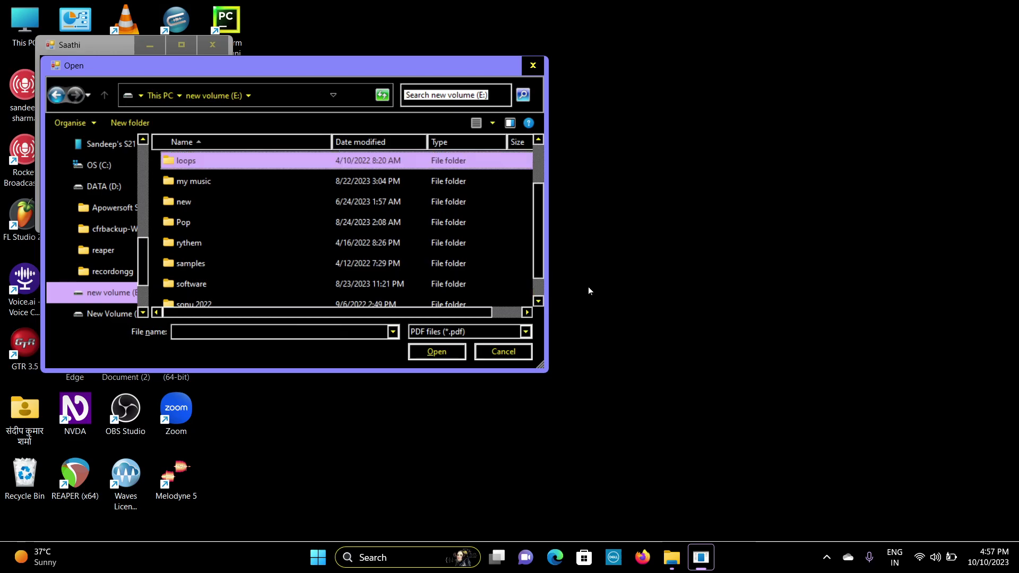
pyautogui.press('Down')
pyautogui.press('Up')
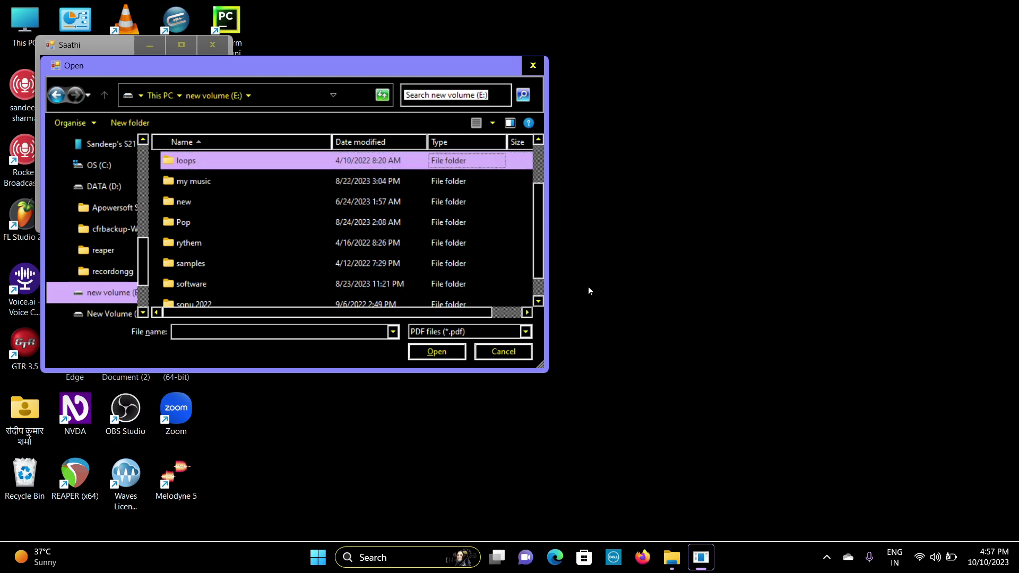
pyautogui.press('Down')
pyautogui.press('Down')
pyautogui.press('Down')
pyautogui.press('Down')
pyautogui.press('Down')
pyautogui.press('Down')
pyautogui.press('Down')
pyautogui.press('Down')
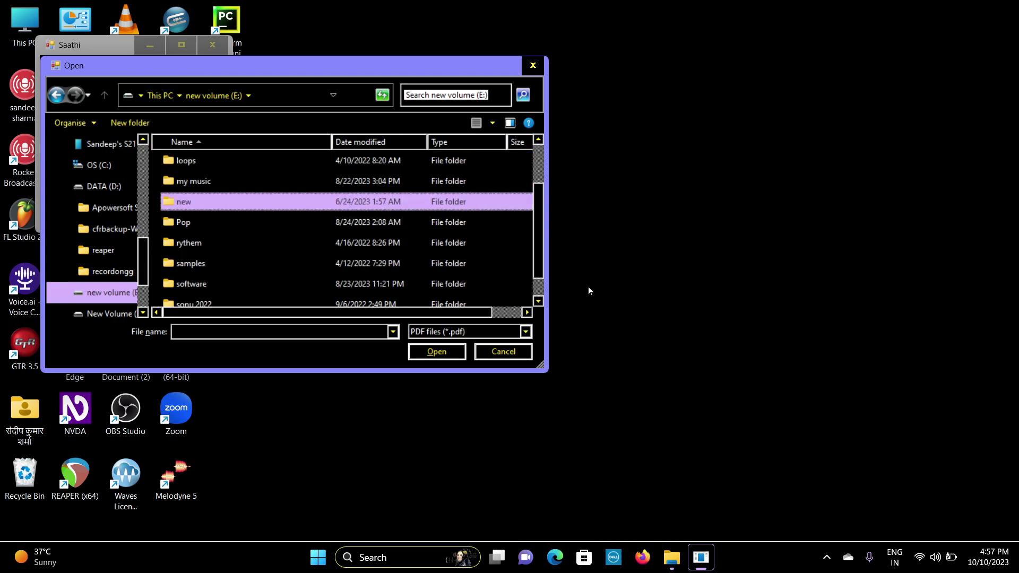
pyautogui.press('Up')
pyautogui.press('Down')
pyautogui.press('Up')
pyautogui.press('Up')
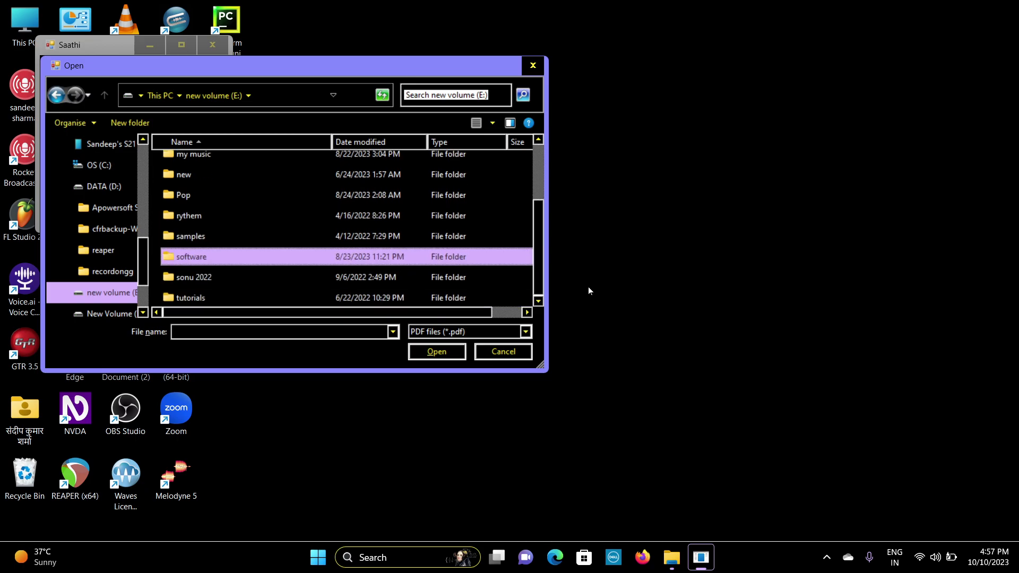
# Return to This PC and reopen the new volume (E:) drive.
pyautogui.press('BackSpace')
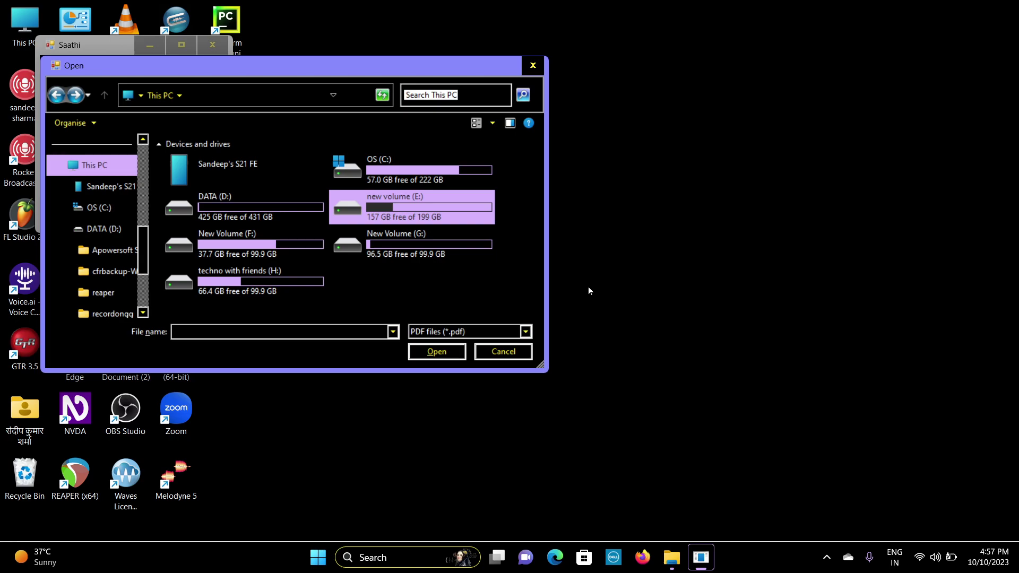
pyautogui.press('Right')
pyautogui.press('Left')
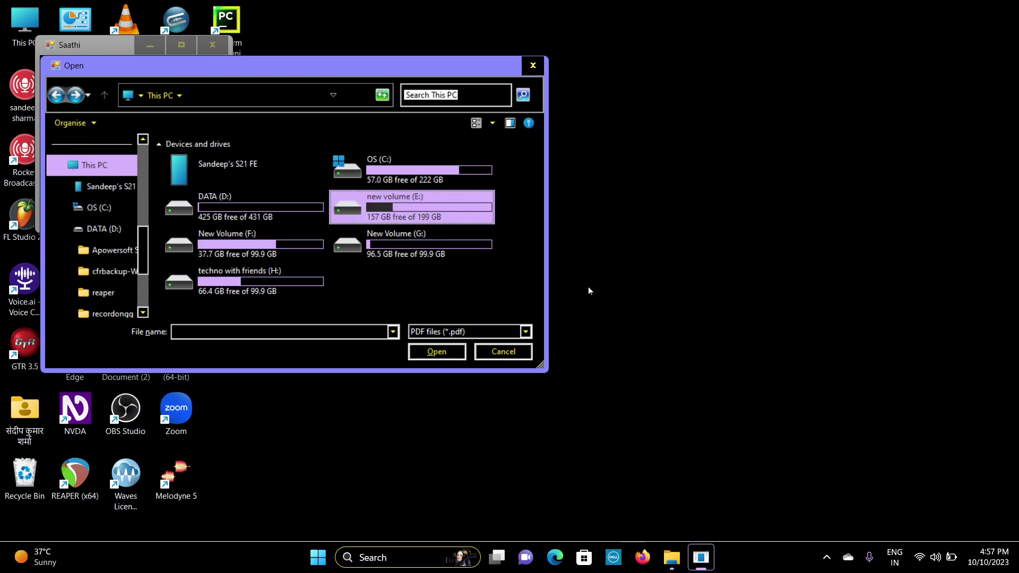
pyautogui.press('Left')
pyautogui.press('Right')
pyautogui.press('Return')
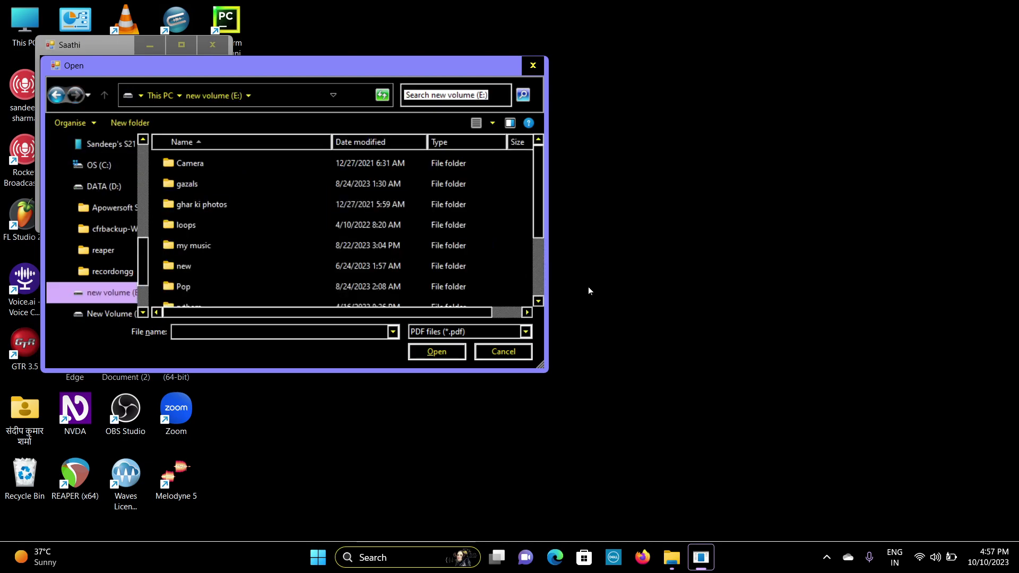
# Check the folder list of new volume (E:) down to tutorials and back up to Camera for one holding the PDF.
pyautogui.press('Down')
pyautogui.press('Down')
pyautogui.press('Down')
pyautogui.press('Down')
pyautogui.press('Down')
pyautogui.press('Down')
pyautogui.press('Down')
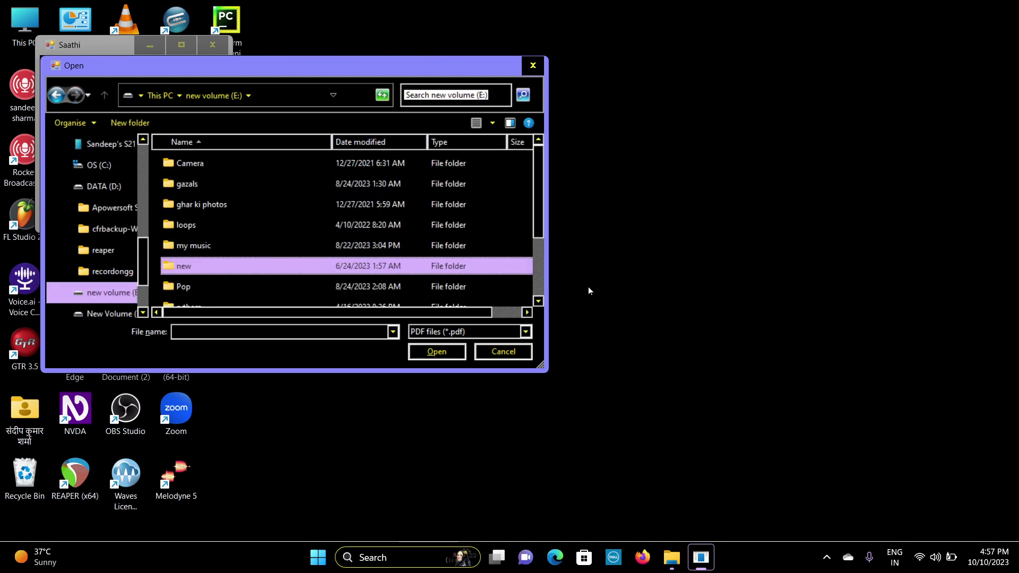
pyautogui.press('Down')
pyautogui.press('Down')
pyautogui.press('Down')
pyautogui.press('Down')
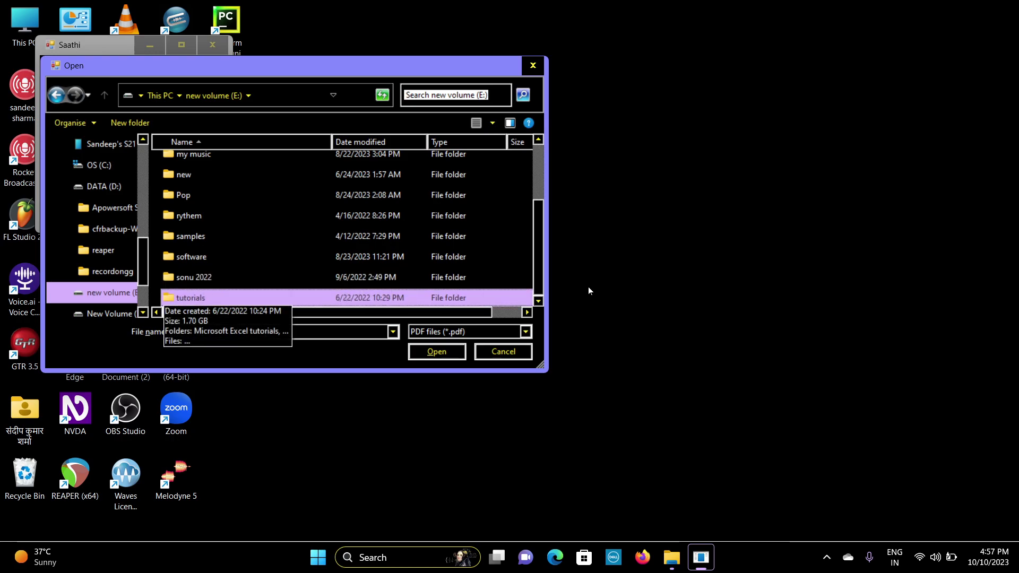
pyautogui.press('Up')
pyautogui.press('Up')
pyautogui.press('Up')
pyautogui.press('Up')
pyautogui.press('Up')
pyautogui.press('Up')
pyautogui.press('Up')
pyautogui.press('Up')
pyautogui.press('Up')
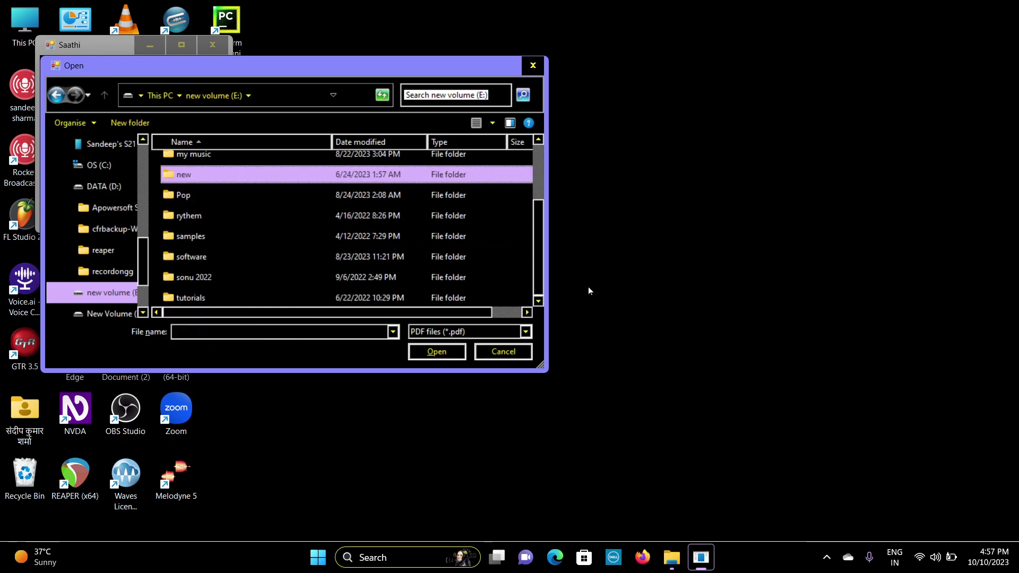
pyautogui.press('Up')
pyautogui.press('Up')
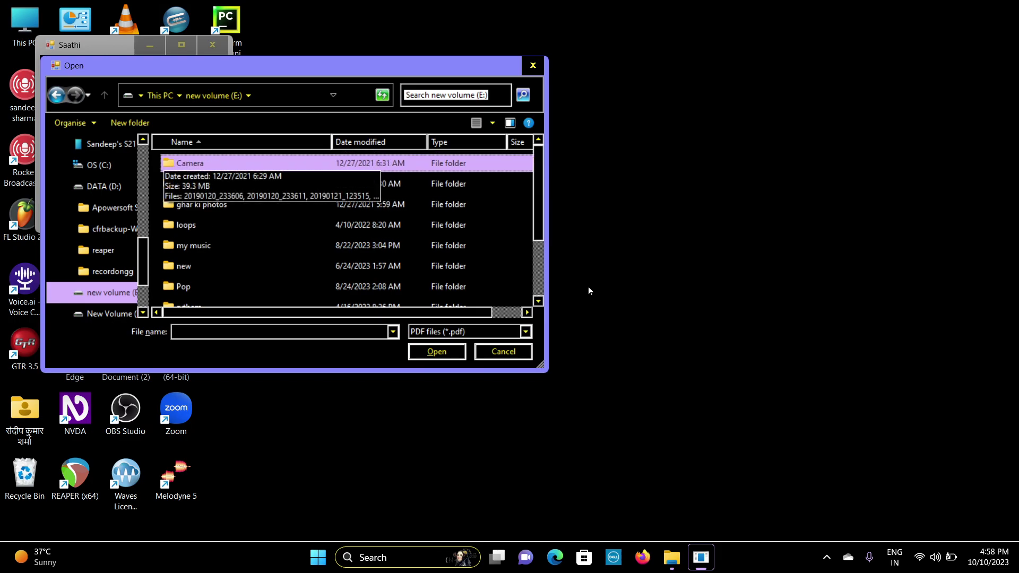
# Return to This PC and open the Internal storage of the connected S21 FE phone.
pyautogui.press('BackSpace')
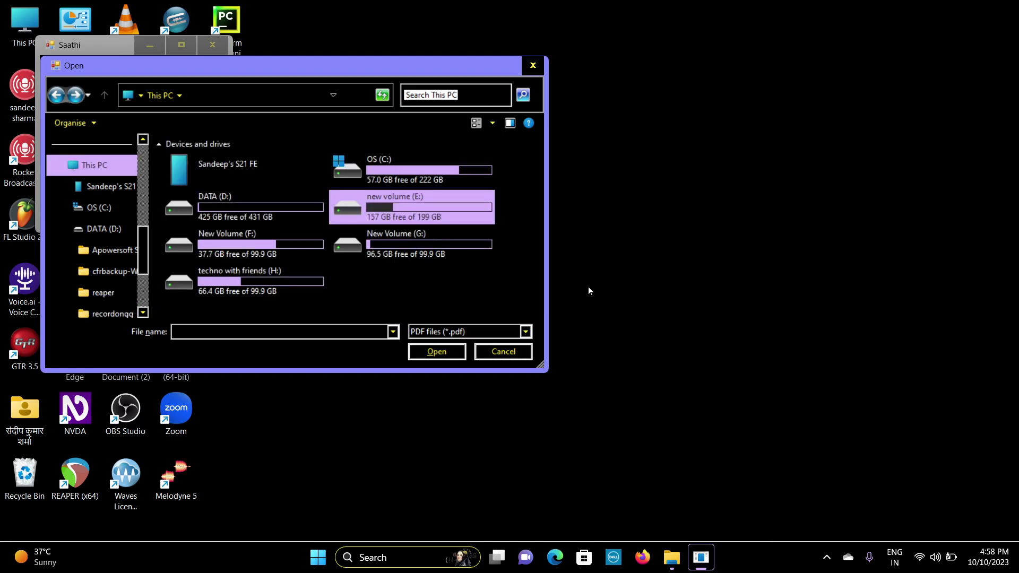
pyautogui.press('Home')
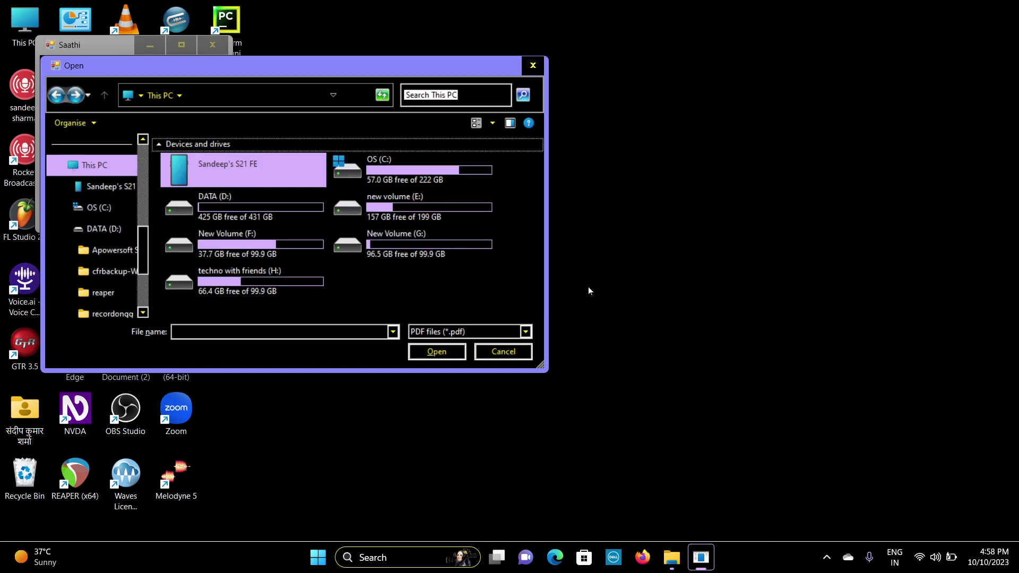
pyautogui.press('Return')
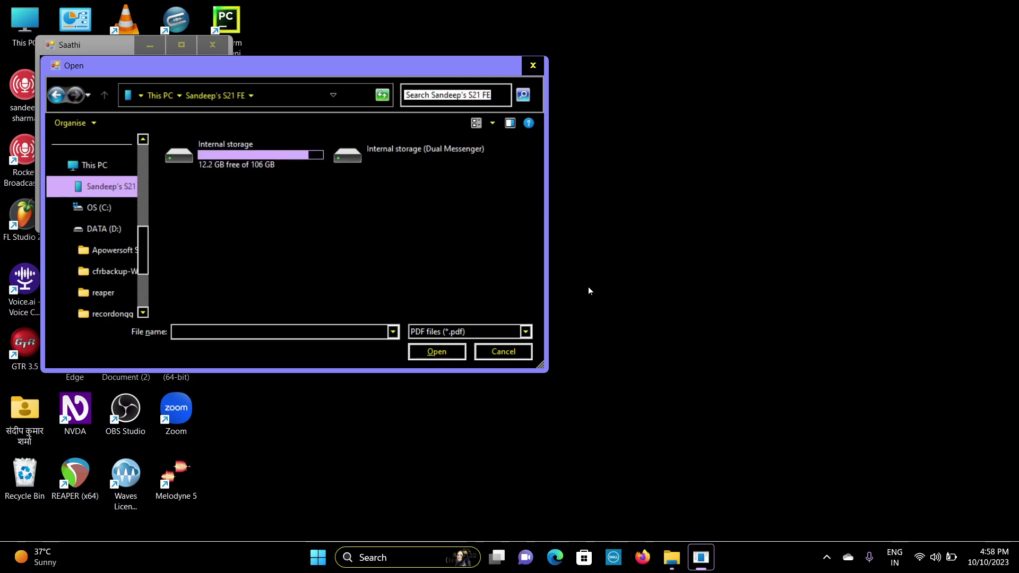
pyautogui.press('Down')
pyautogui.press('Return')
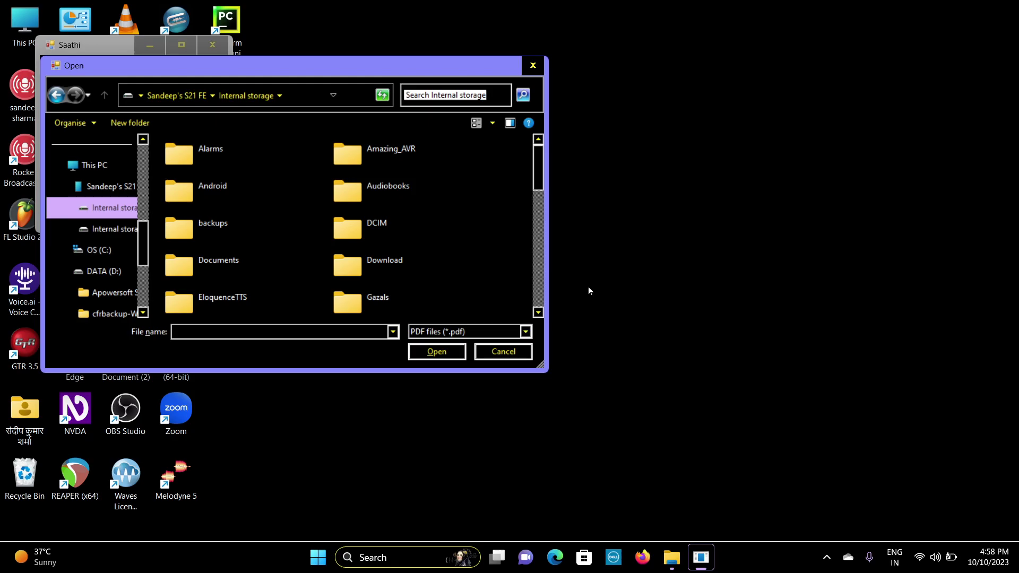
# Open the Download folder and its lhat1dd subfolder.
pyautogui.press('d')
pyautogui.press('d')
pyautogui.press('d')
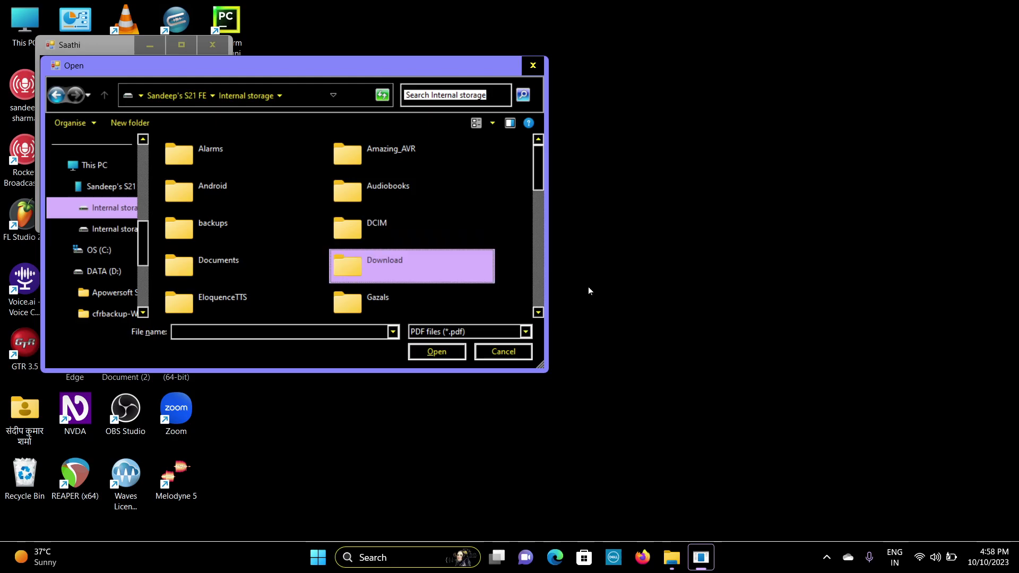
pyautogui.press('Return')
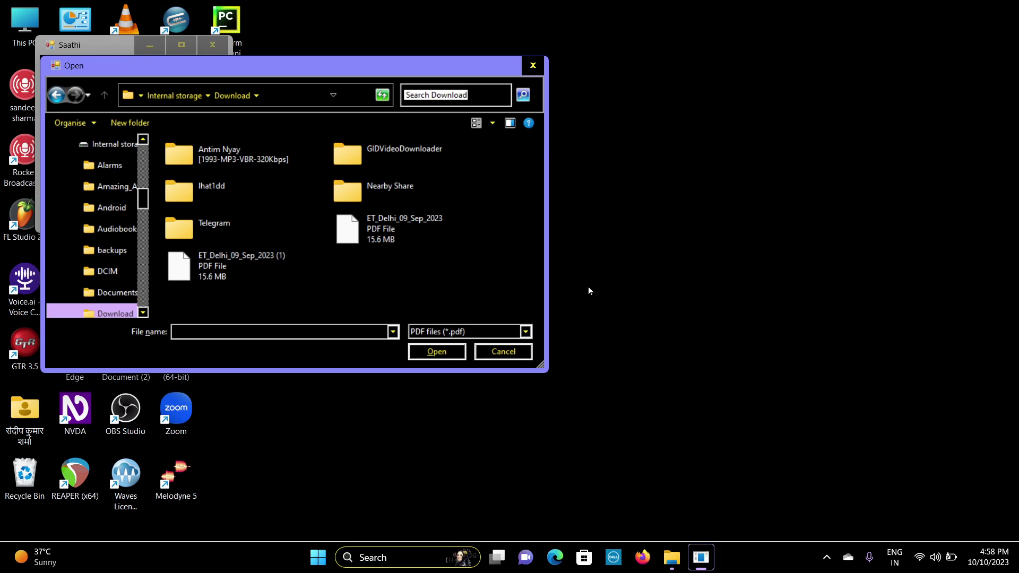
pyautogui.press('g')
pyautogui.press('i')
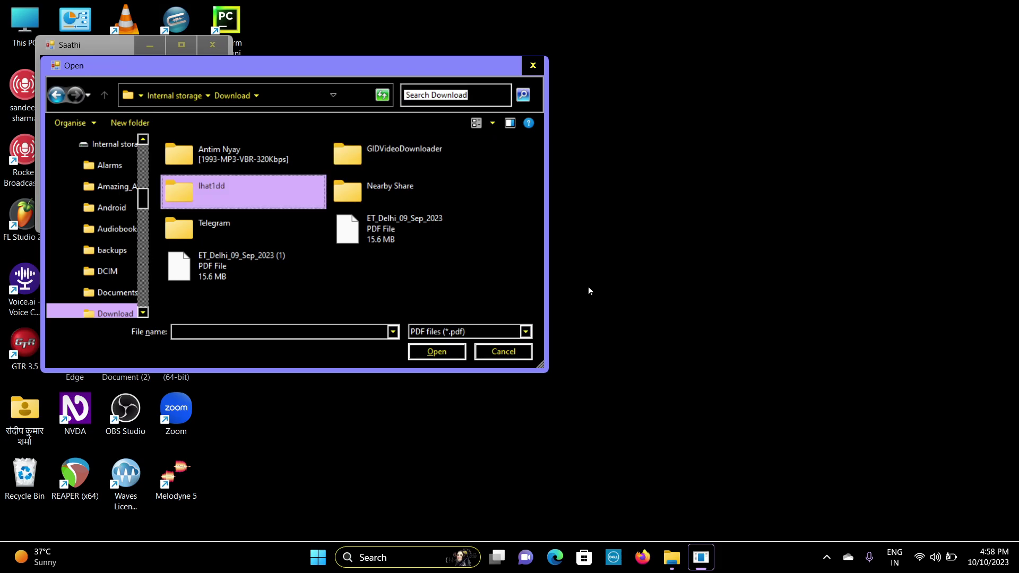
pyautogui.press('Return')
# Choose the PDF file lhat103 and open it in Saathi.
pyautogui.press('Right')
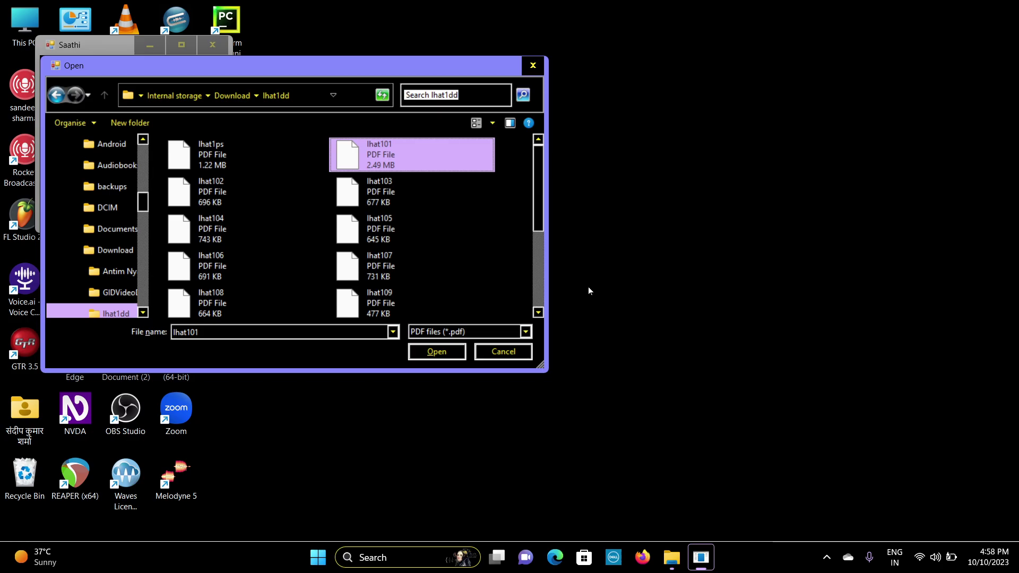
pyautogui.press('Right')
pyautogui.press('Right')
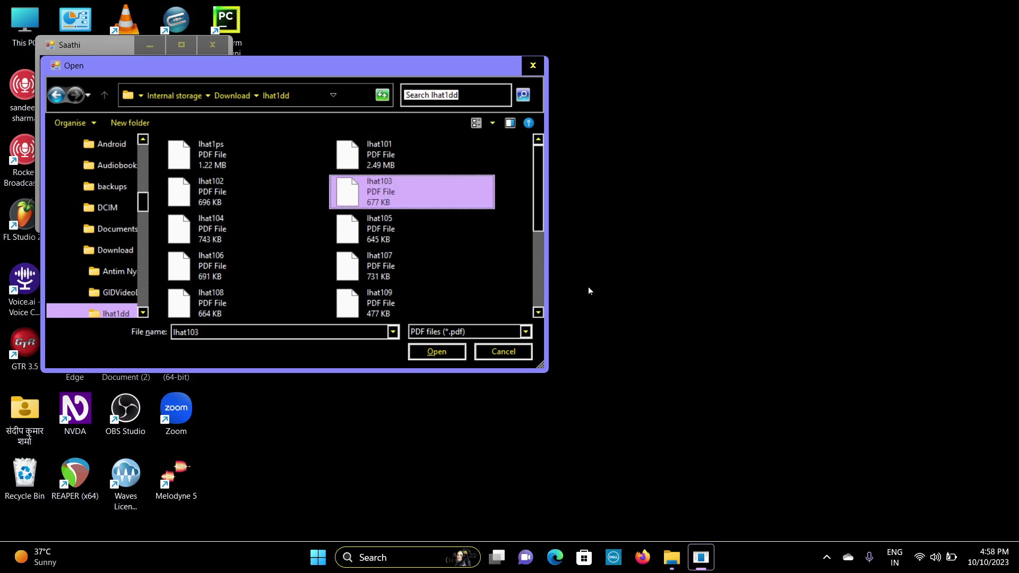
pyautogui.press('Return')
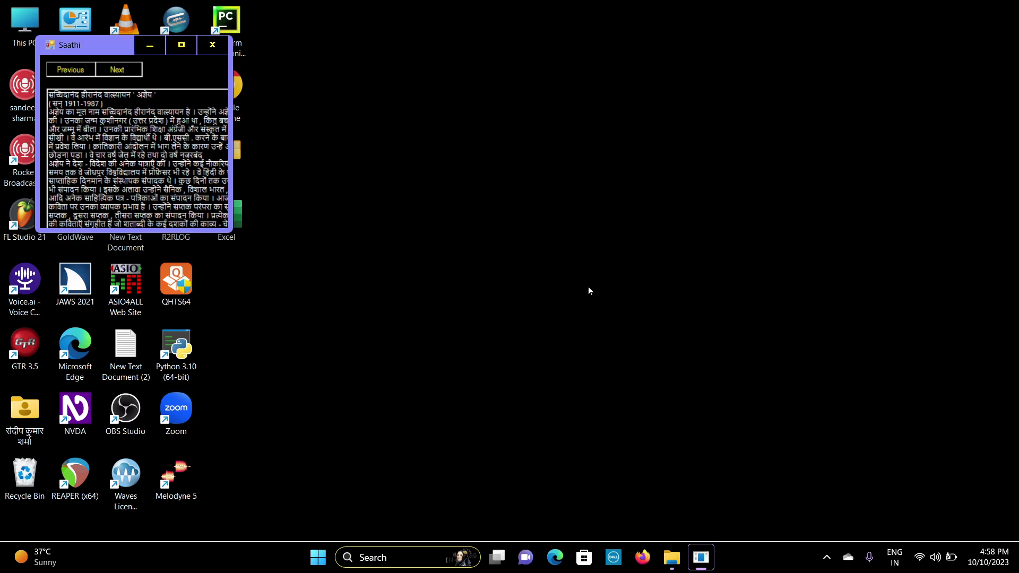
# Read the first page's text and go on to the next page of the document.
pyautogui.press('Tab')
pyautogui.press('Tab')
pyautogui.press('Tab')
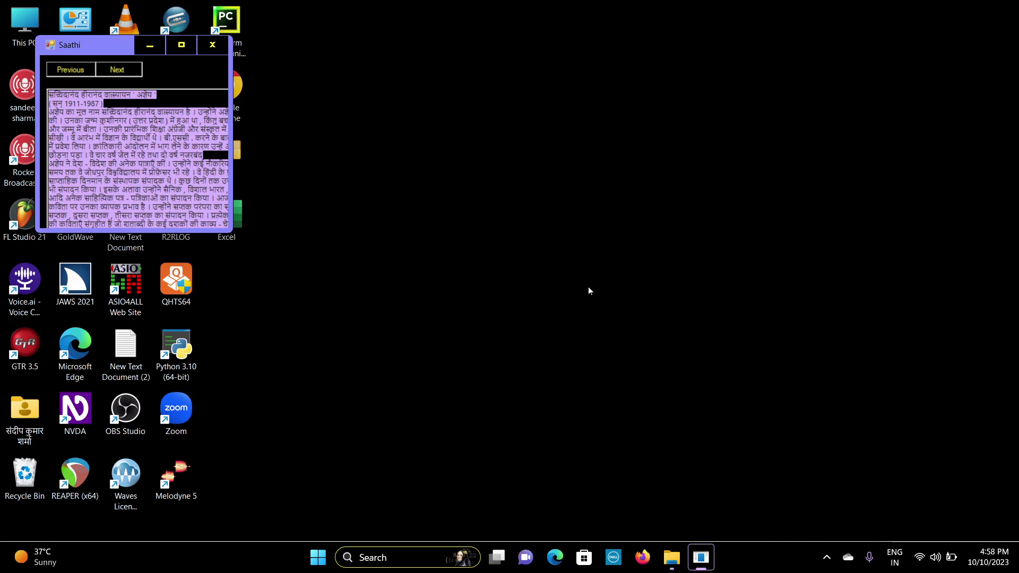
pyautogui.press('Down')
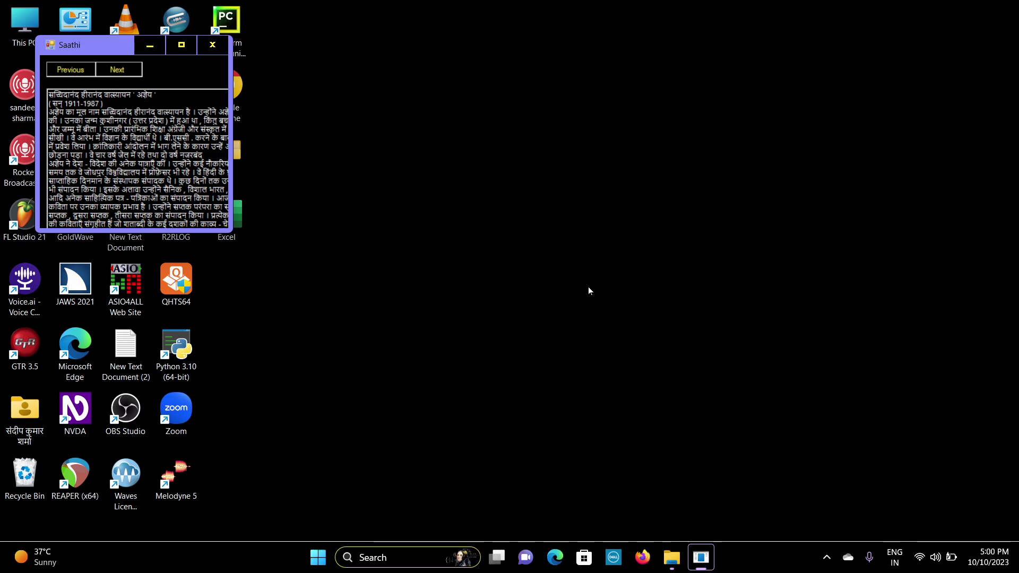
pyautogui.press('Return')
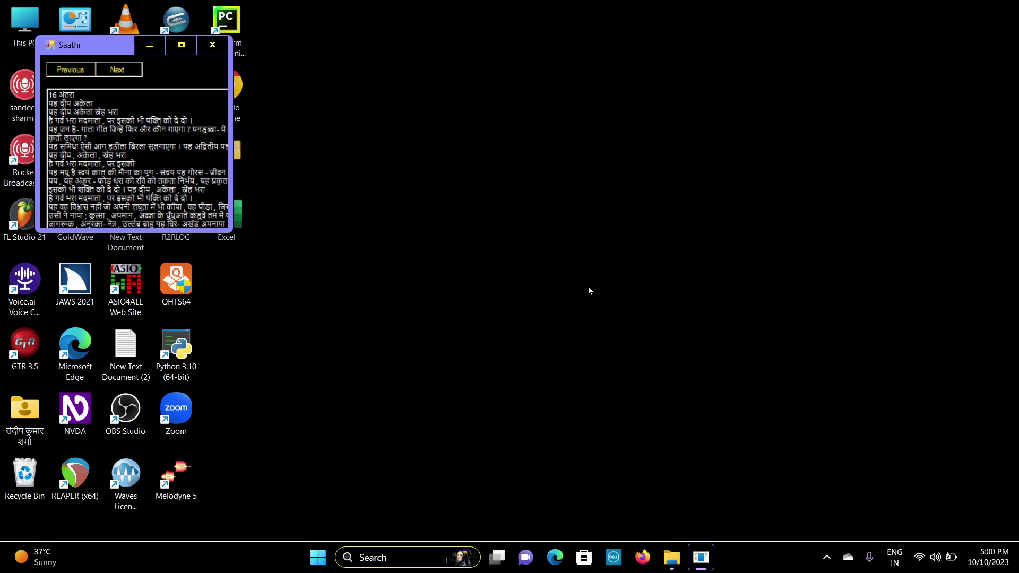
# Read through the text of the second page line by line.
pyautogui.press('Tab')
pyautogui.press('Tab')
pyautogui.press('Tab')
pyautogui.press('Down')
pyautogui.press('Down')
pyautogui.press('Down')
pyautogui.press('Down')
pyautogui.press('Down')
pyautogui.press('Down')
pyautogui.press('Down')
pyautogui.press('Down')
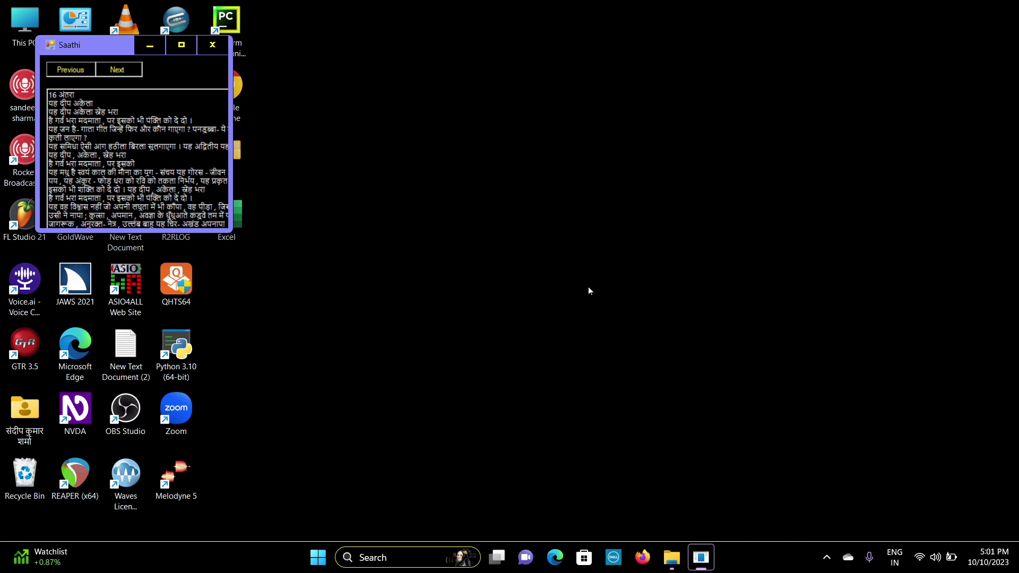
# Bring up the dialog for saving the document's text and move into its folder tree.
pyautogui.hotkey('ctrl', 's')
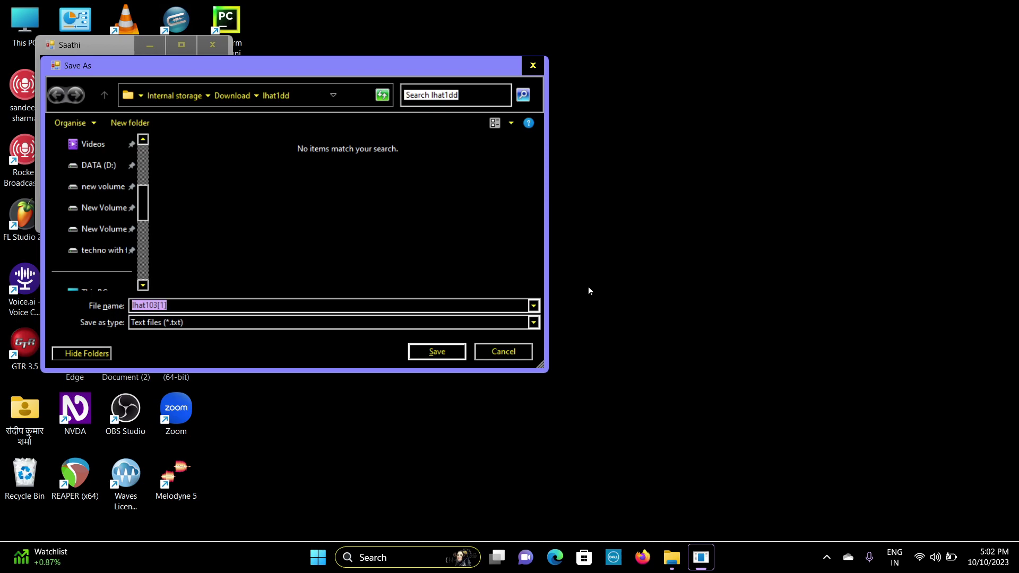
pyautogui.press('Tab')
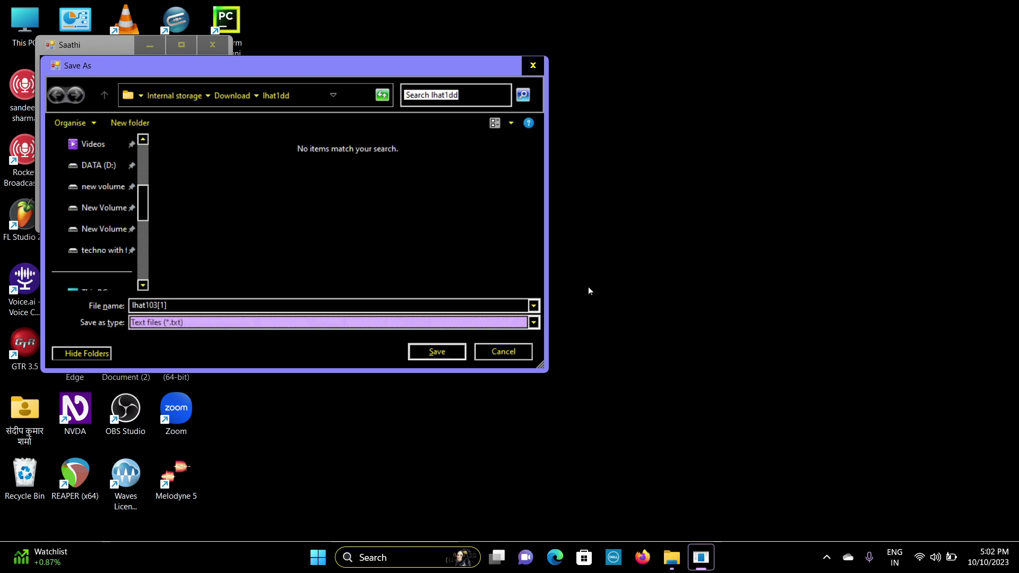
pyautogui.press('Tab')
pyautogui.press('Tab')
pyautogui.press('Tab')
pyautogui.press('Tab')
pyautogui.press('Tab')
pyautogui.press('Tab')
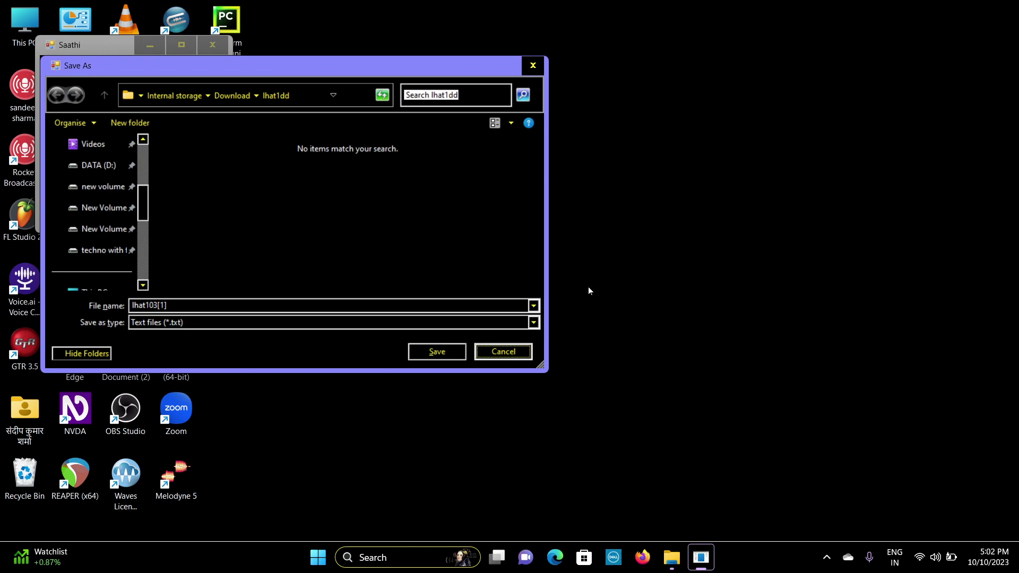
pyautogui.press('Tab')
pyautogui.hotkey('shift', 'Tab')
pyautogui.press('Tab')
pyautogui.press('Up')
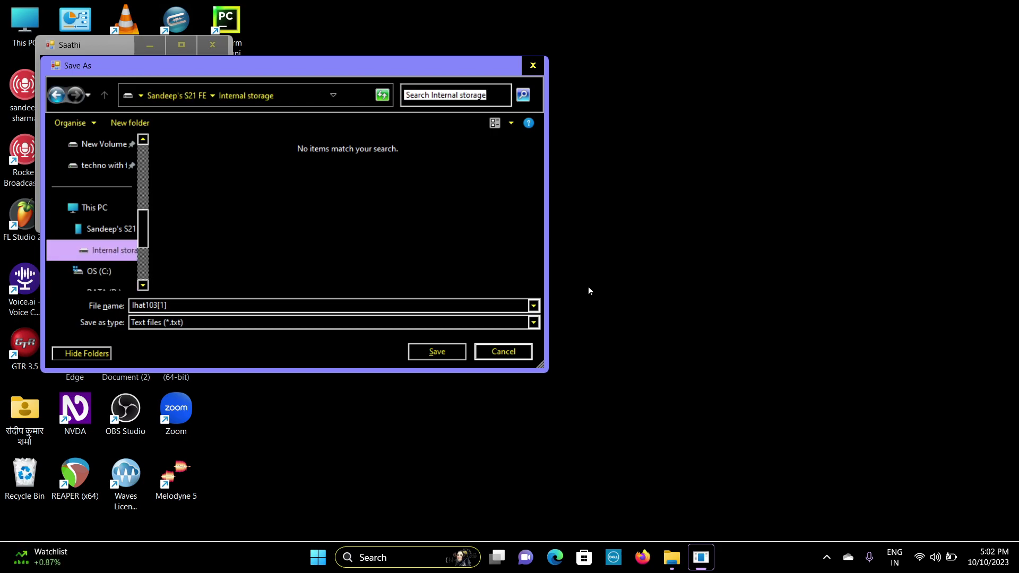
# Highlight the DATA (D:) drive in the save dialog's folder tree.
pyautogui.press('Down')
pyautogui.press('Down')
pyautogui.press('Down')
pyautogui.press('Up')
pyautogui.press('Down')
pyautogui.press('Up')
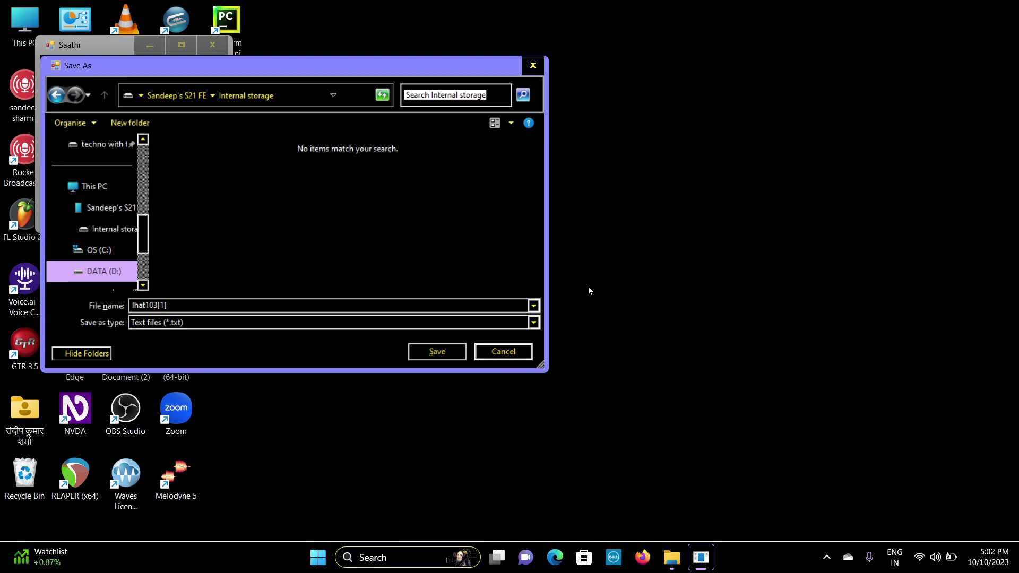
# Try to save the text file lhat103[1] with DATA (D:) only highlighted, and dismiss the resulting message.
pyautogui.press('Tab')
pyautogui.press('Tab')
pyautogui.press('Tab')
pyautogui.press('Tab')
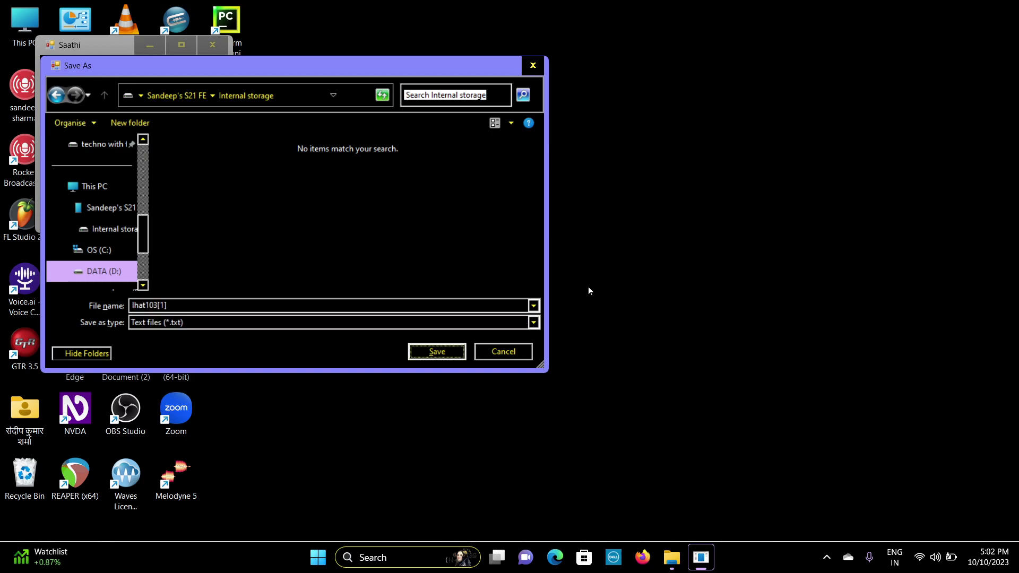
pyautogui.press('Return')
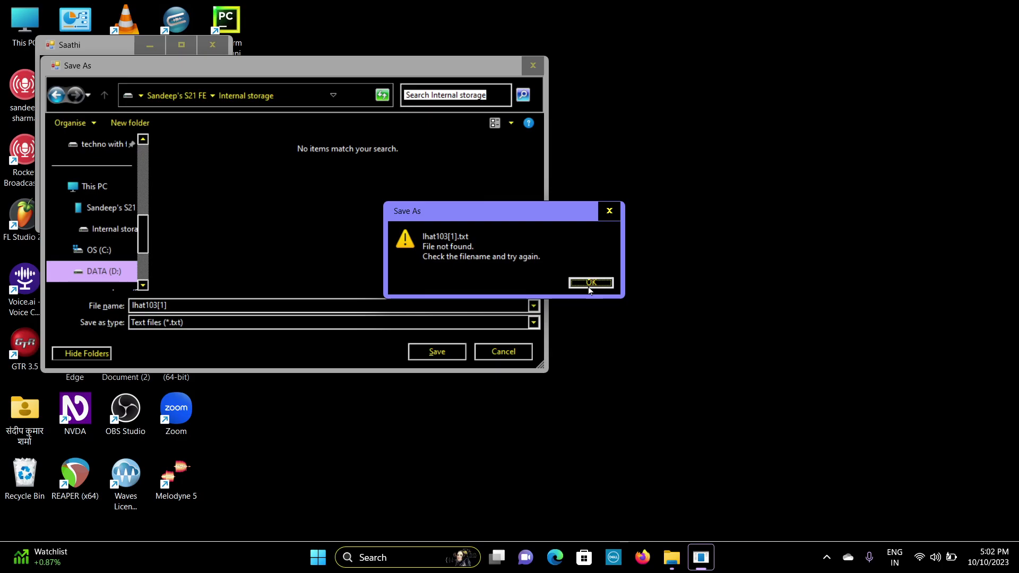
pyautogui.press('Return')
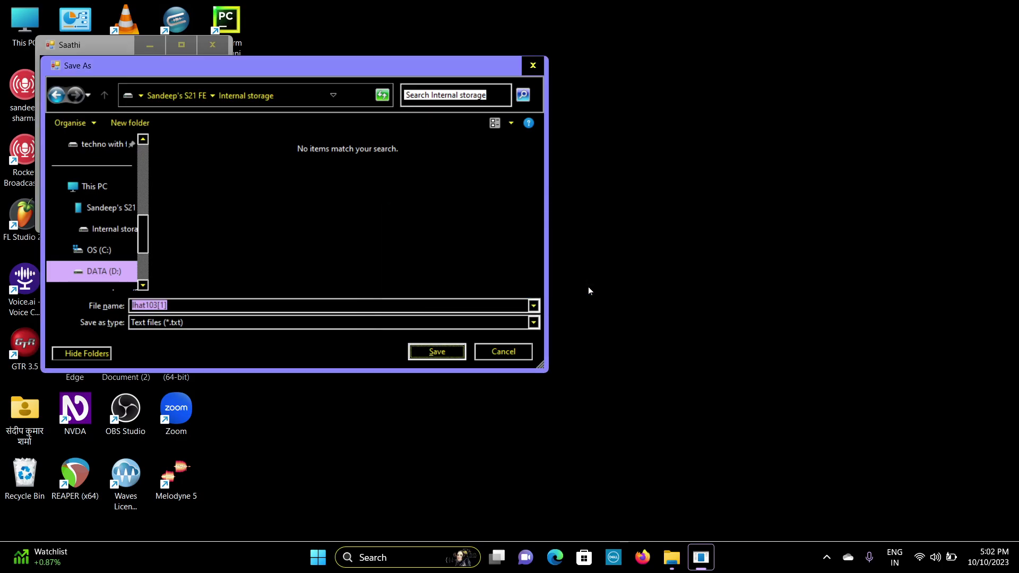
# Go back to the folder tree, expand DATA (D:) and open it as the save location.
pyautogui.press('Tab')
pyautogui.press('Tab')
pyautogui.press('Tab')
pyautogui.press('Tab')
pyautogui.press('Tab')
pyautogui.press('Tab')
pyautogui.press('Tab')
pyautogui.press('Tab')
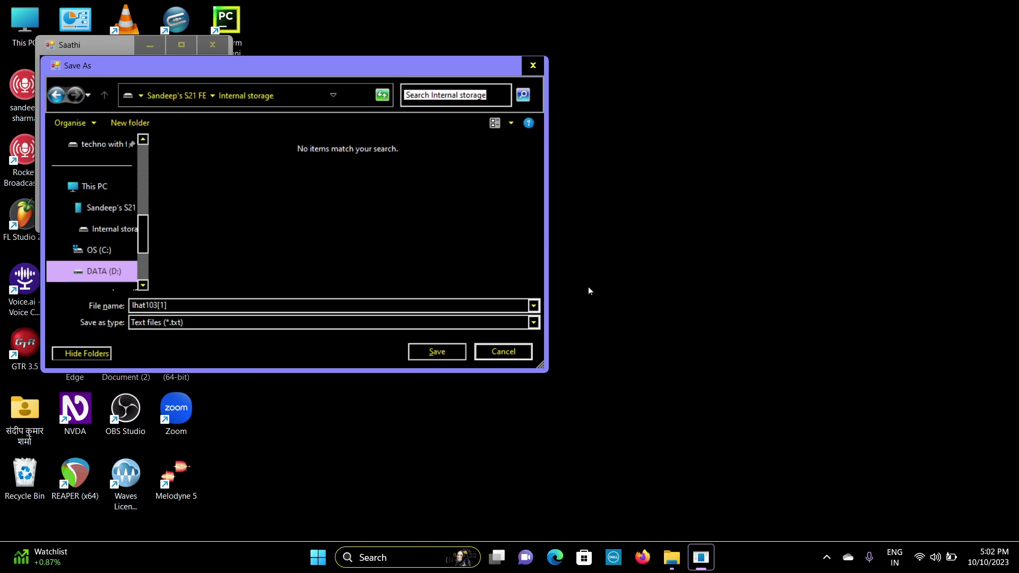
pyautogui.press('Tab')
pyautogui.press('Tab')
pyautogui.press('Tab')
pyautogui.press('Tab')
pyautogui.press('Tab')
pyautogui.press('Tab')
pyautogui.press('Tab')
pyautogui.press('Tab')
pyautogui.press('Tab')
pyautogui.press('Tab')
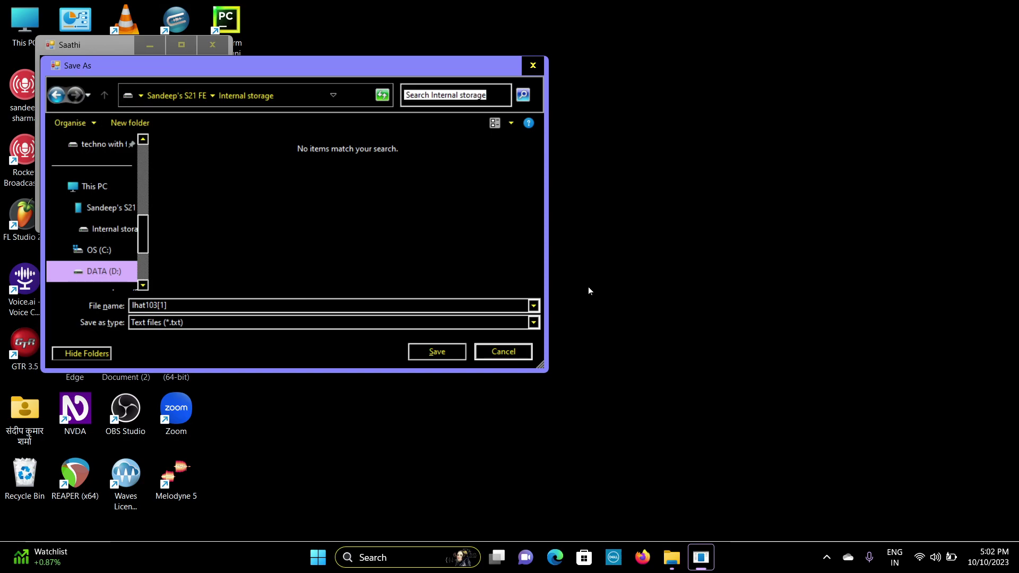
pyautogui.press('Right')
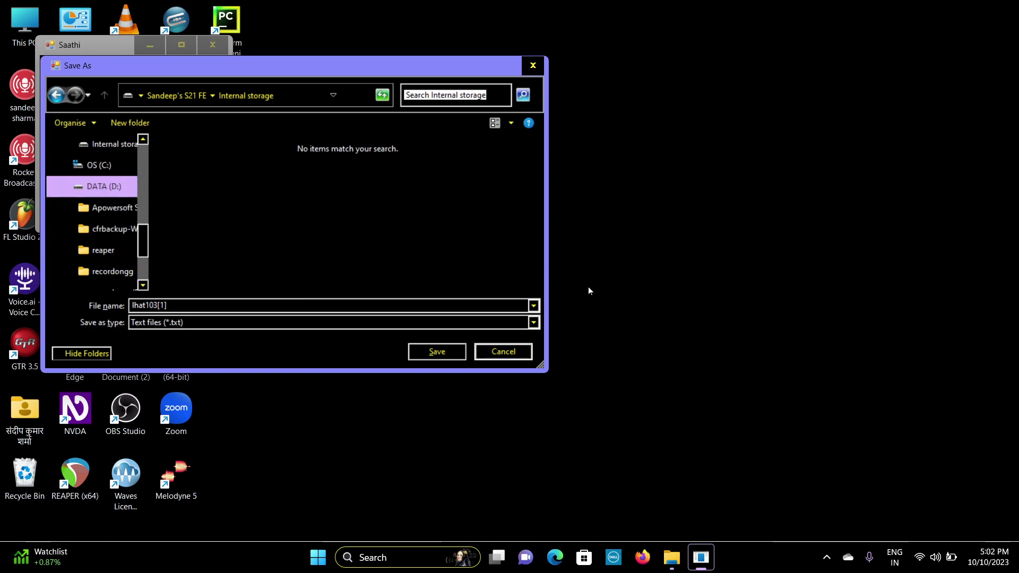
pyautogui.press('Return')
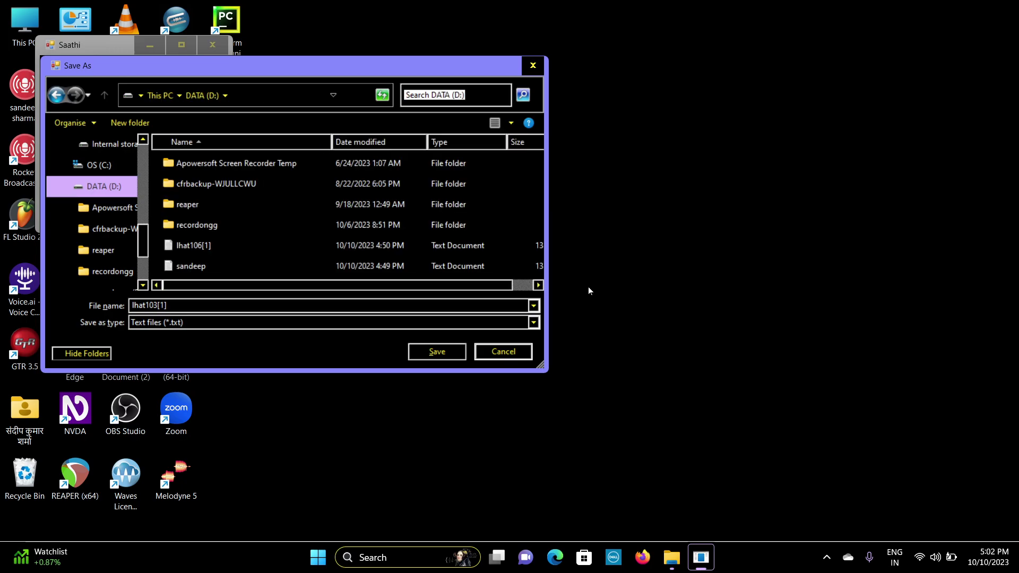
# Save the document as the text file lhat103[1] on DATA (D:) and close the export message.
pyautogui.press('Tab')
pyautogui.press('Tab')
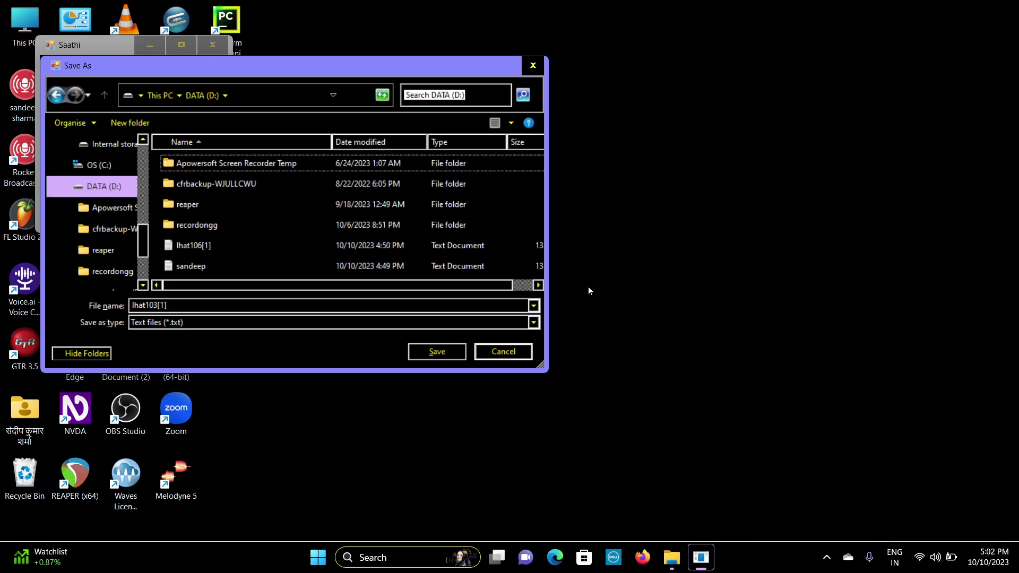
pyautogui.press('Tab')
pyautogui.press('Tab')
pyautogui.press('Tab')
pyautogui.press('Tab')
pyautogui.press('Tab')
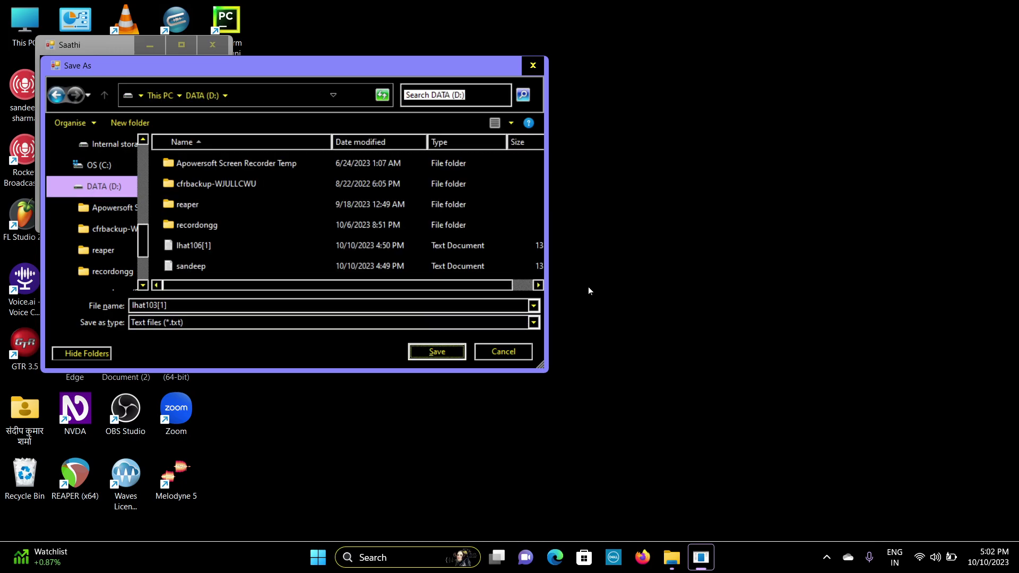
pyautogui.hotkey('shift', 'Tab')
pyautogui.press('Return')
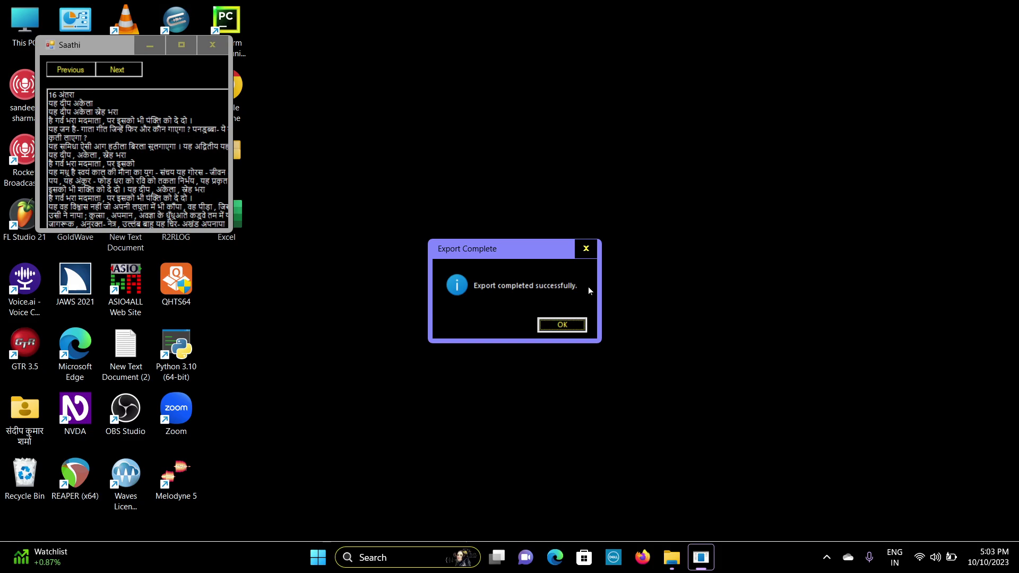
pyautogui.press('Return')
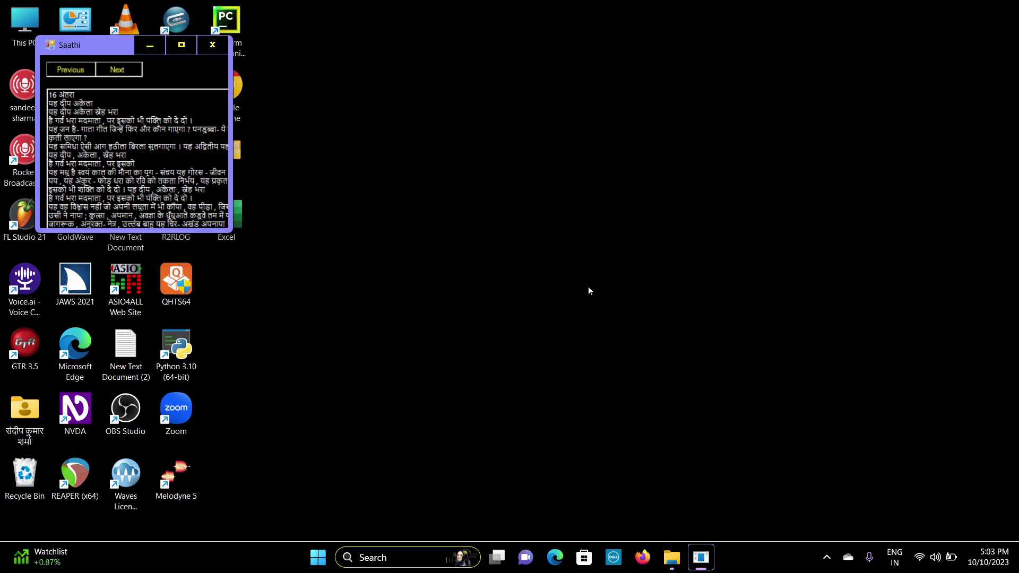
# Refresh the Windows desktop.
pyautogui.rightClick(588, 290)
pyautogui.press('Down')
pyautogui.press('Down')
pyautogui.press('Down')
pyautogui.press('Down')
pyautogui.press('Up')
pyautogui.press('Return')
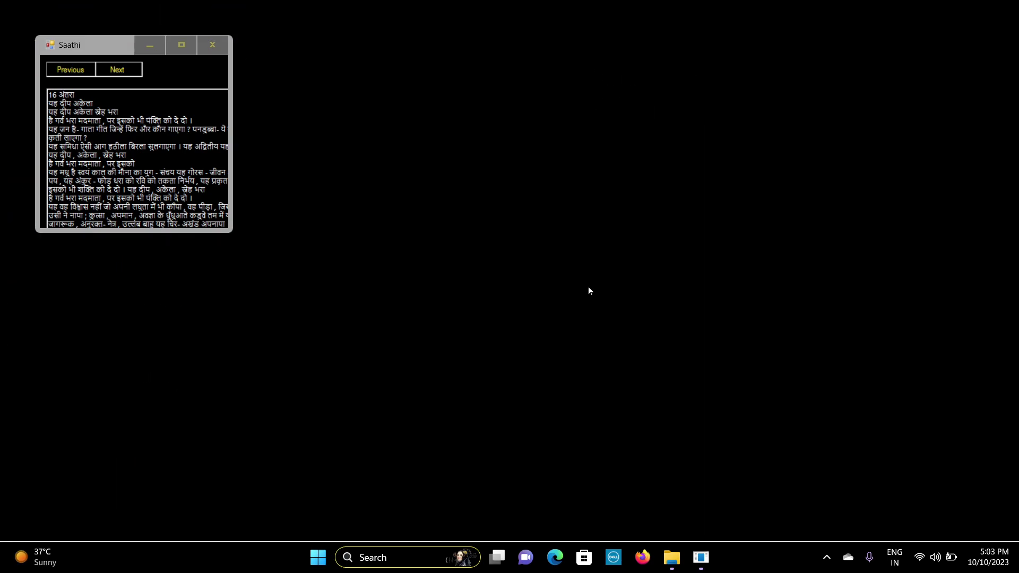
# Open This PC in File Explorer and go into the DATA (D:) drive.
pyautogui.press('Return')
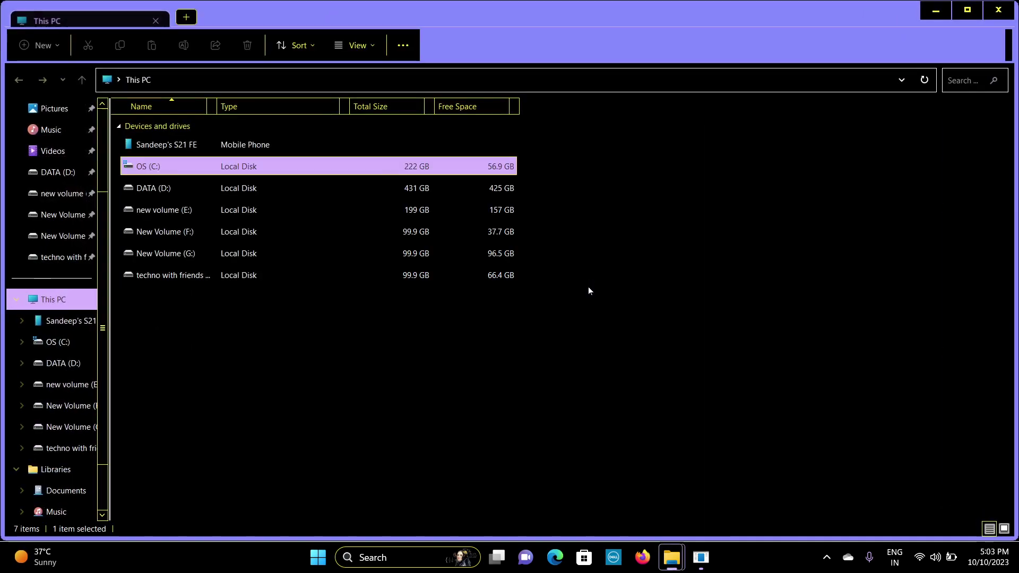
pyautogui.press('Down')
pyautogui.press('Down')
pyautogui.press('Down')
pyautogui.press('Up')
pyautogui.press('Up')
pyautogui.press('Up')
pyautogui.press('Down')
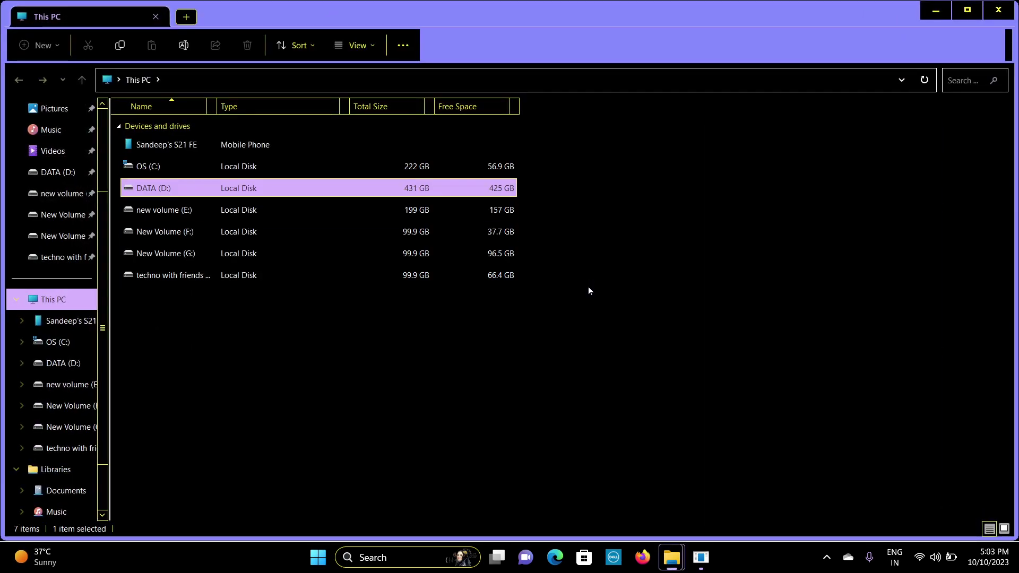
pyautogui.press('Return')
# Open the exported text document lhat103[1], check the first lines of its Page 1 text, and close it.
pyautogui.press('l')
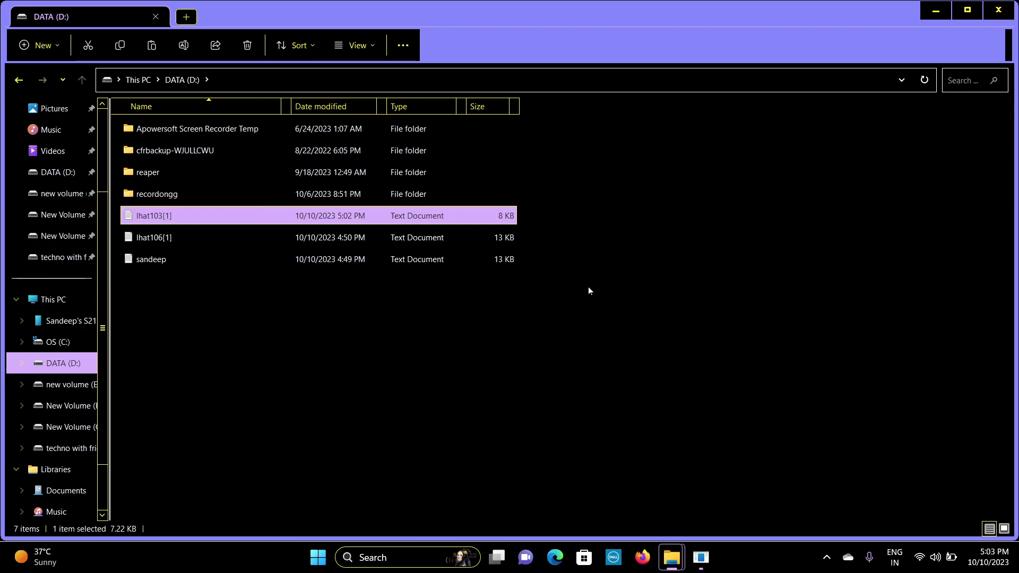
pyautogui.press('Return')
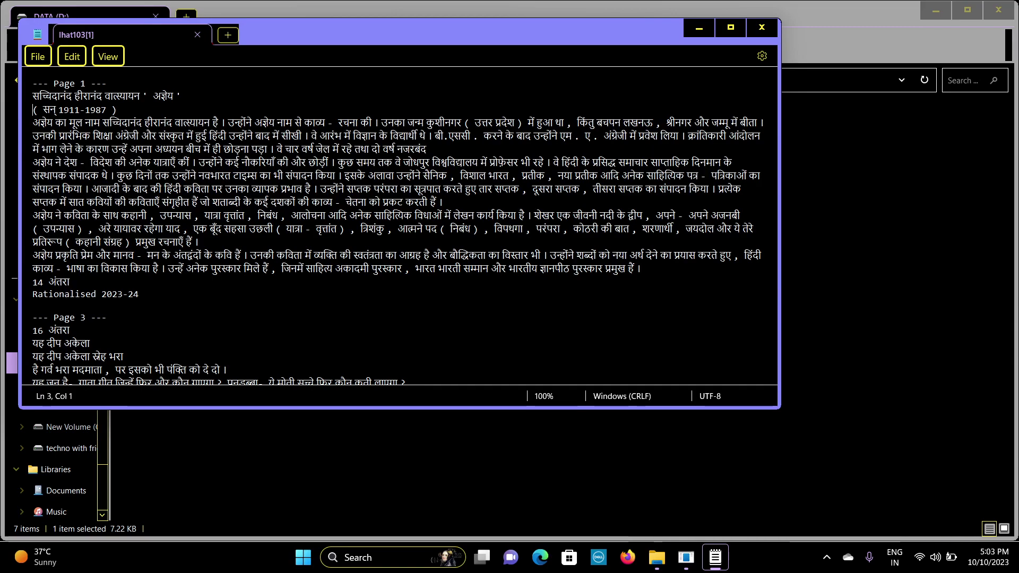
pyautogui.click(33, 122)
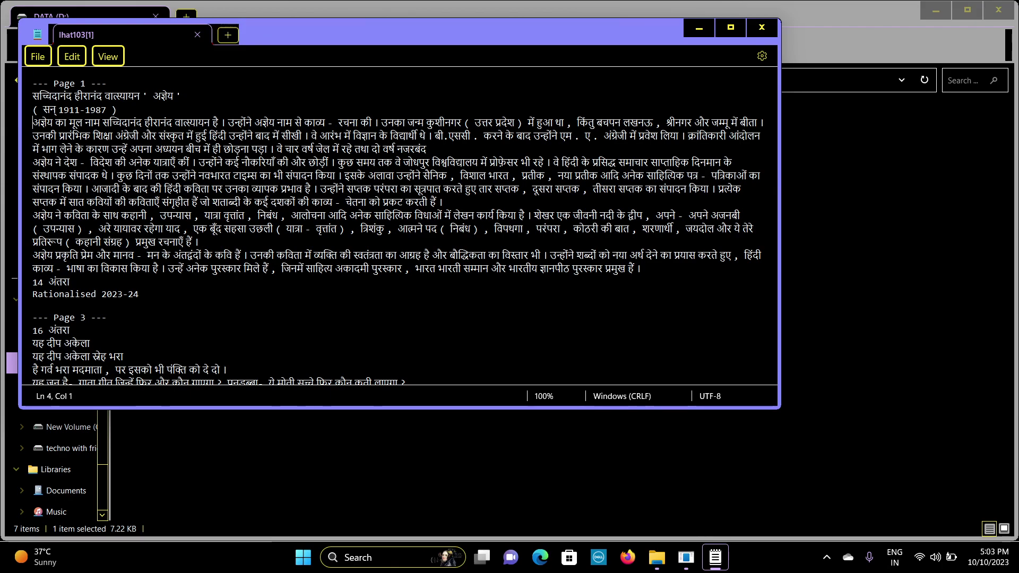
pyautogui.hotkey('alt', 'F4')
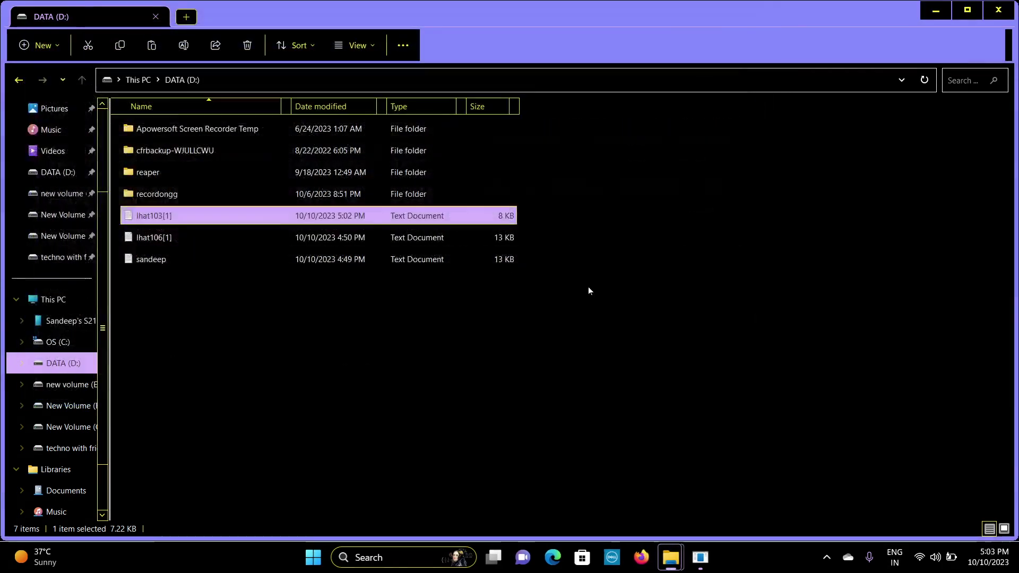